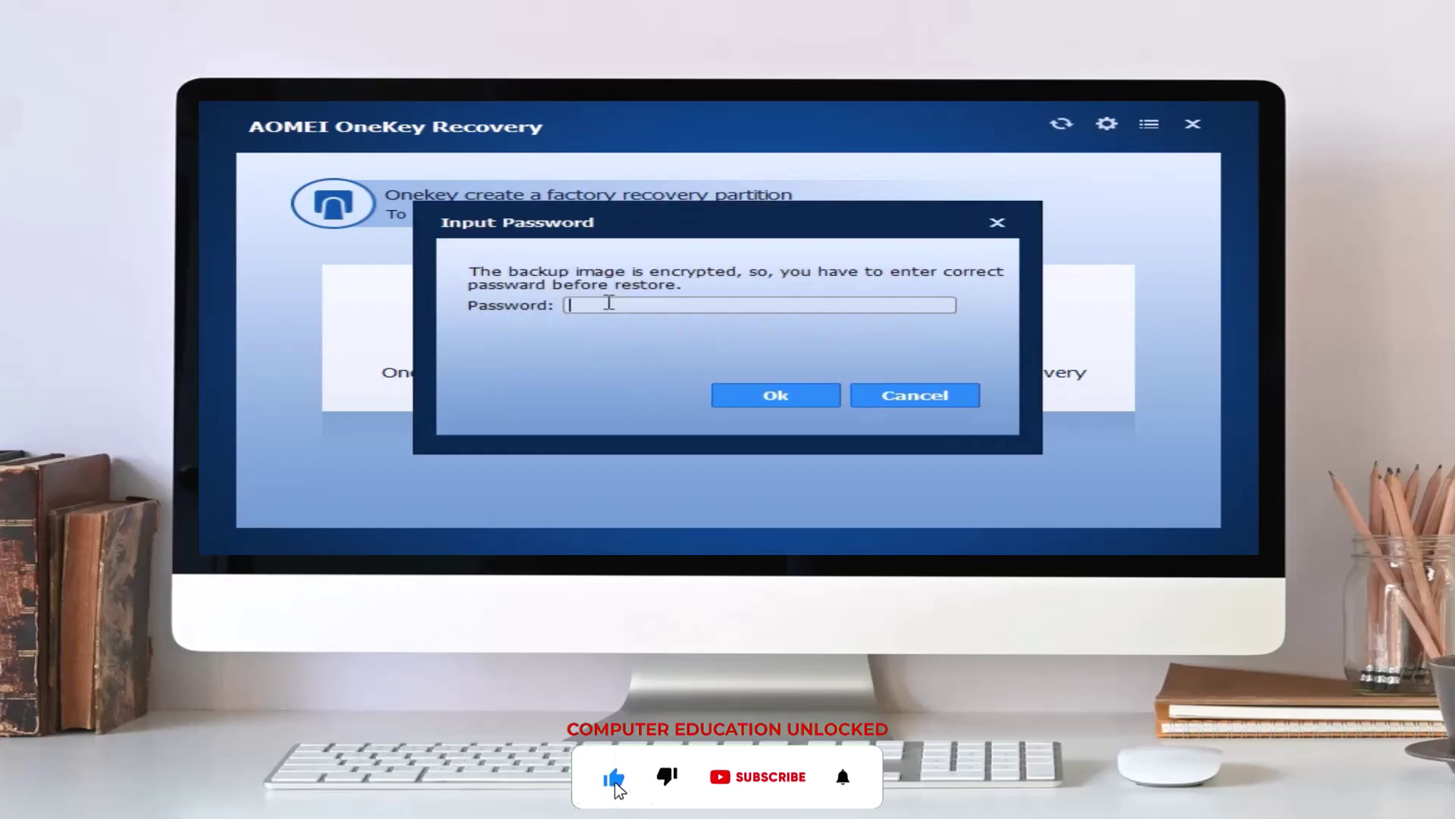
Step: Submit the backup password to unlock the encrypted backup and start the restore
click(780, 398)
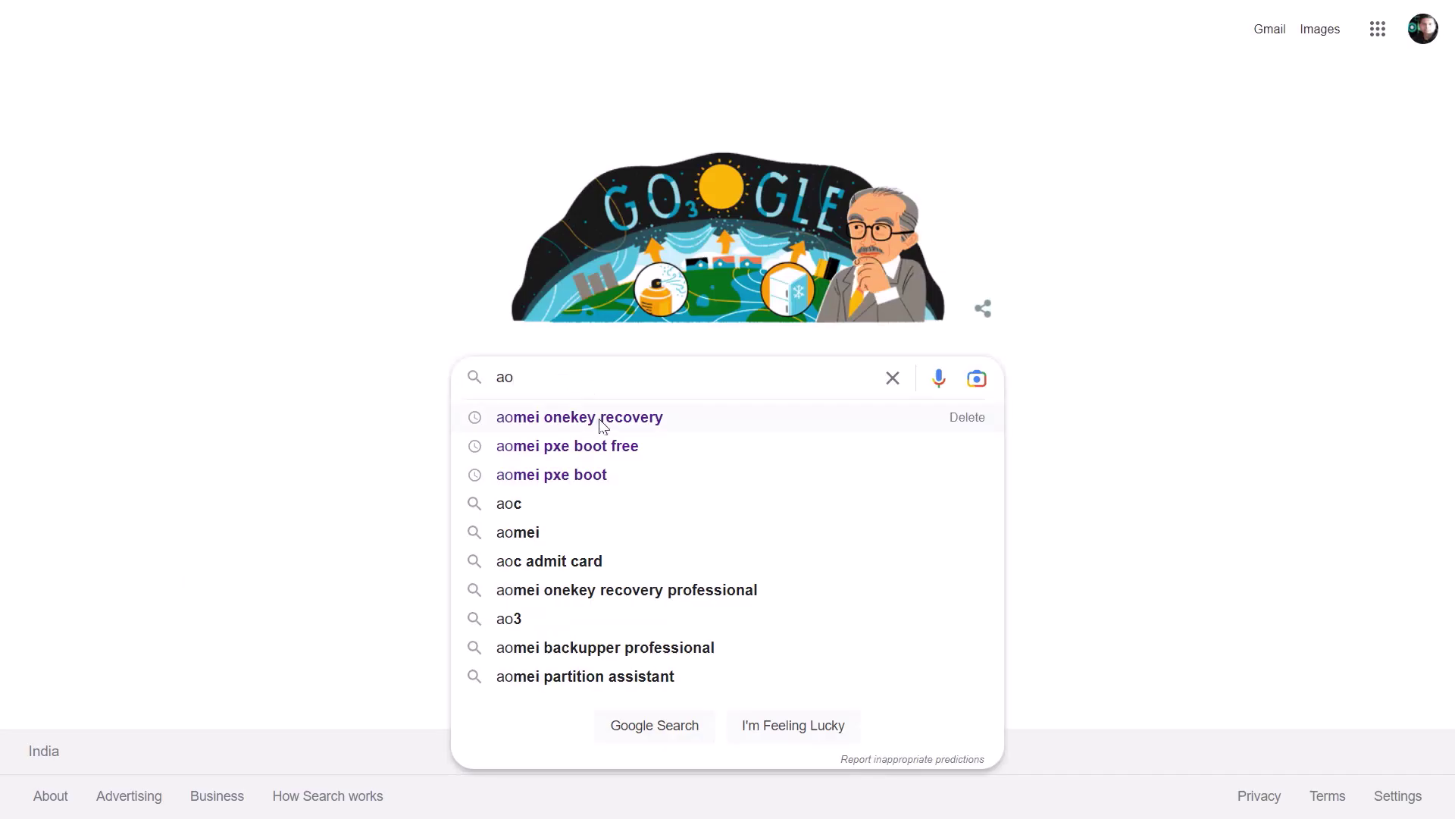
Step: Search for AOMEI OneKey Recovery, download the aomeitech.com demo installer, and view downloads
click(605, 418)
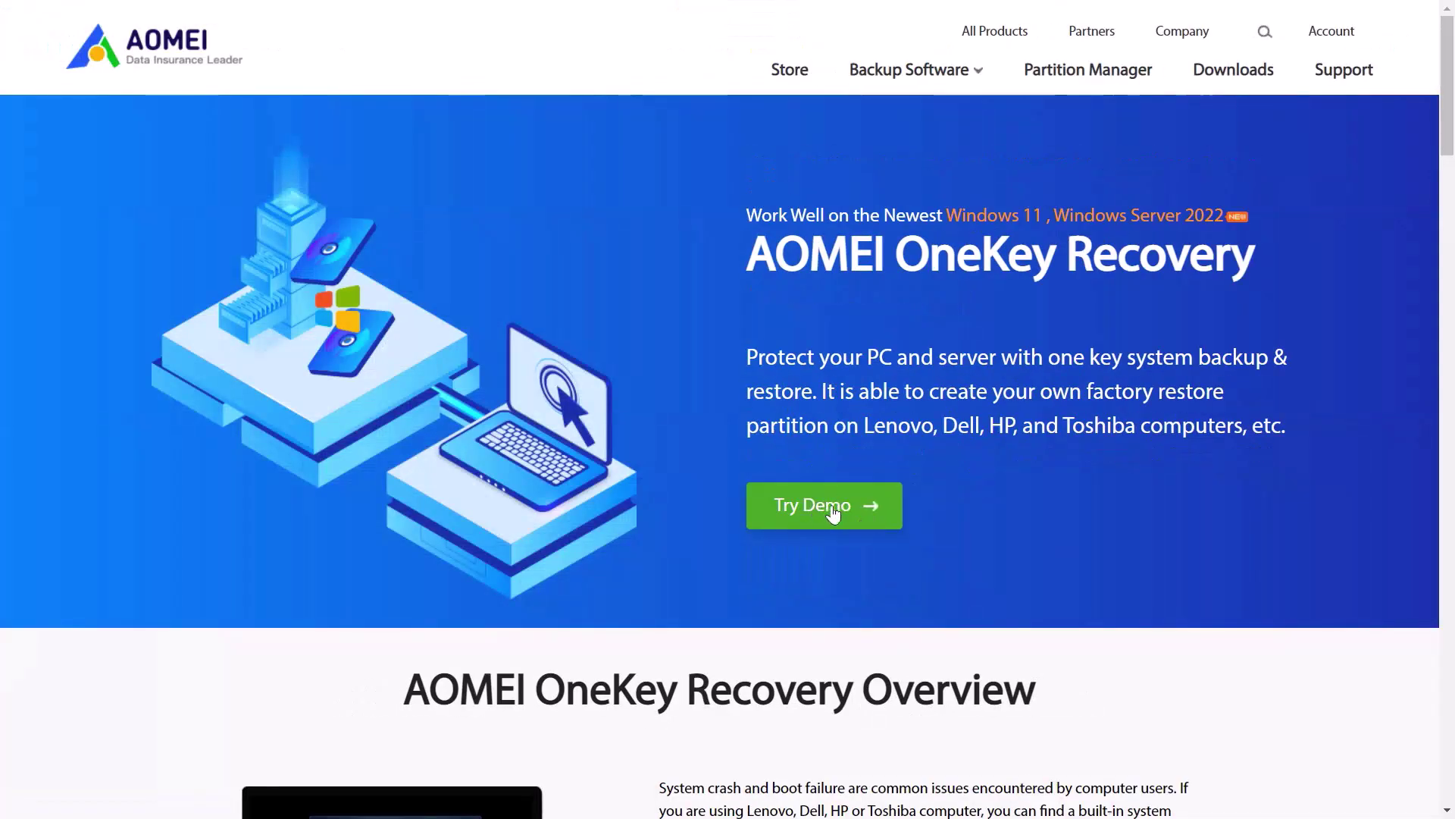
click(833, 514)
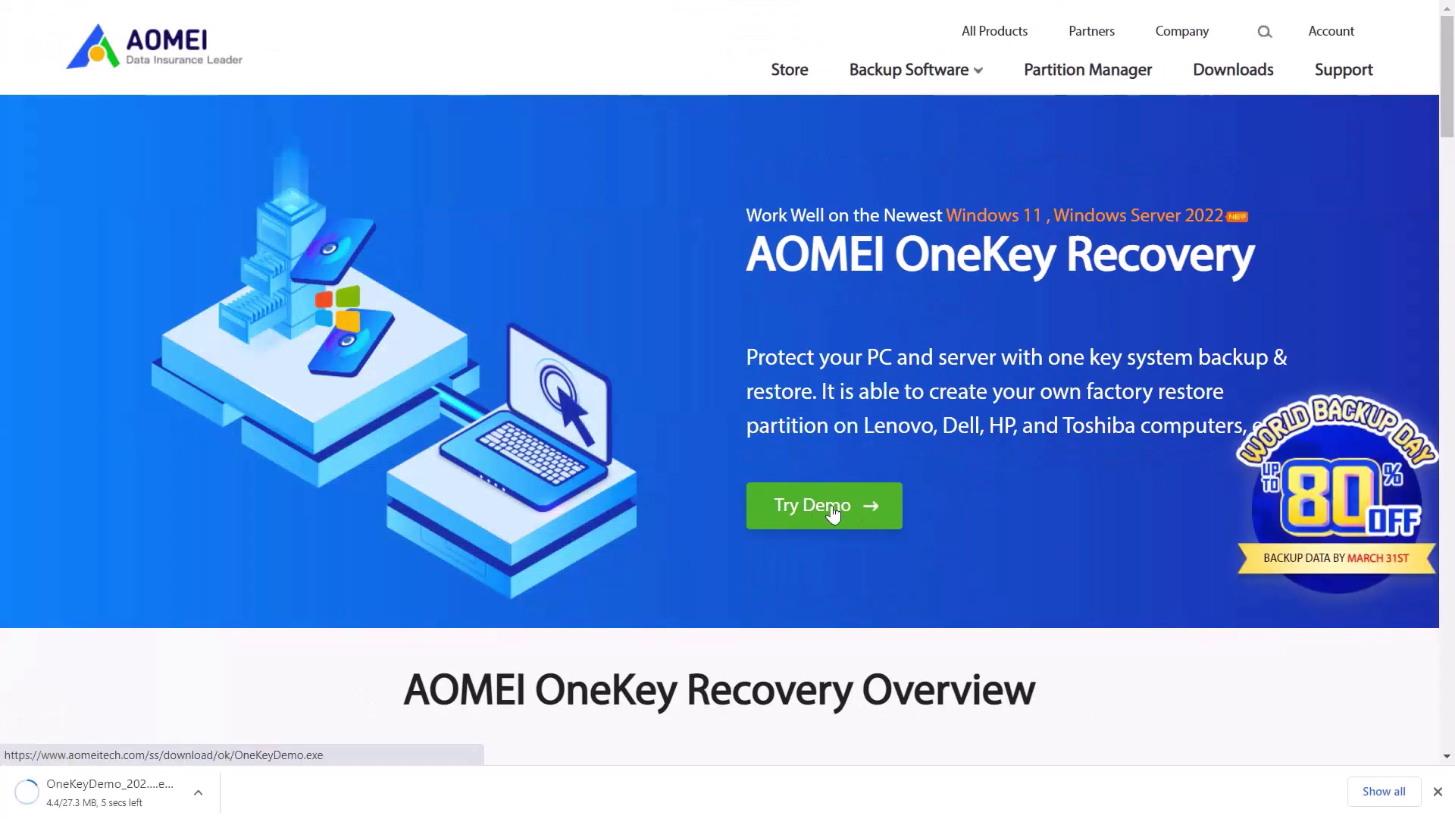
key(ctrl+j)
scroll(748, 595, down, 5)
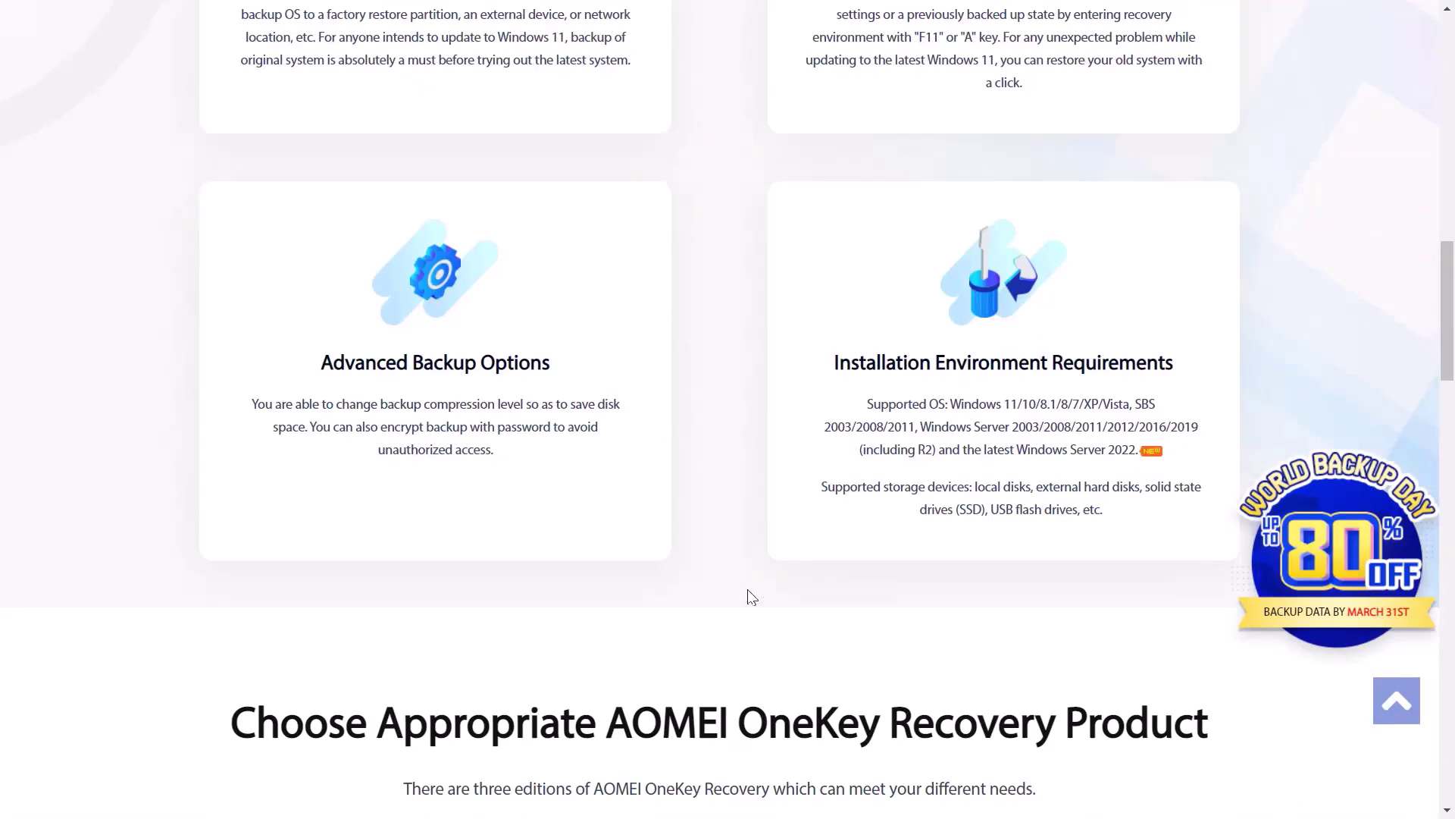
scroll(748, 595, down, 8)
scroll(746, 595, up, 1)
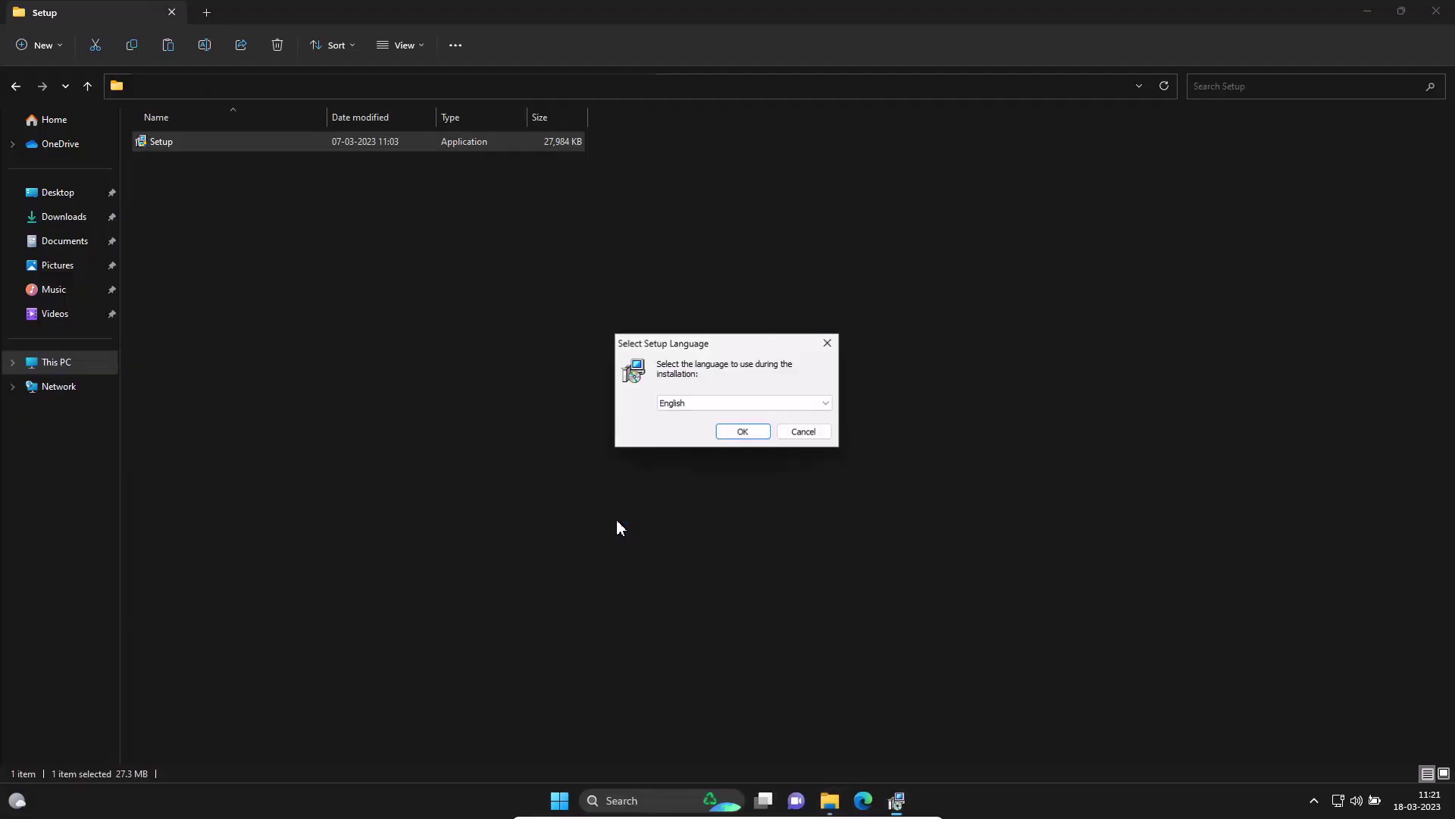
Step: Install OneKey Recovery 1.7.1 in English with default folder and desktop shortcut, then launch it
click(744, 429)
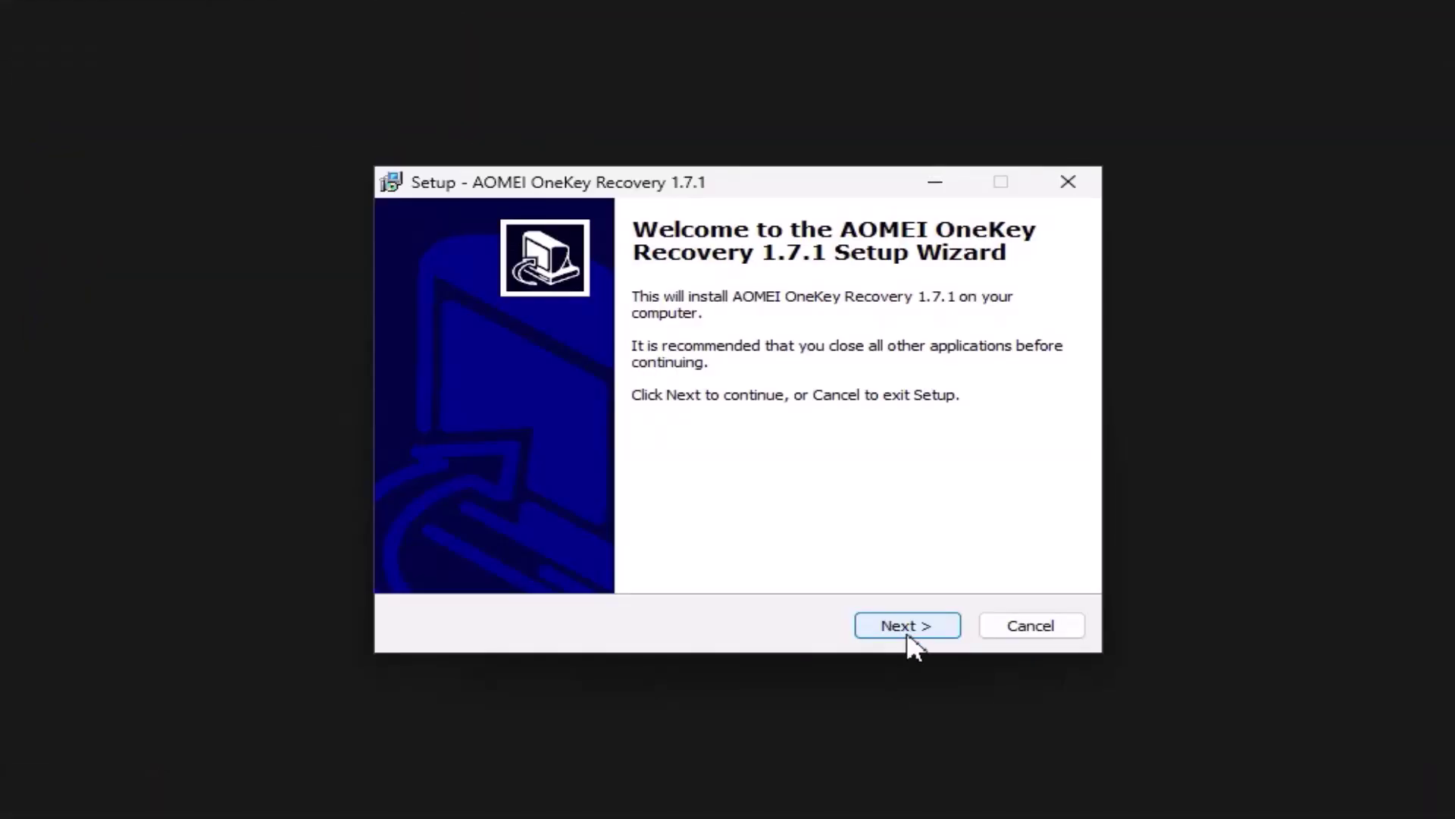
click(908, 628)
click(907, 627)
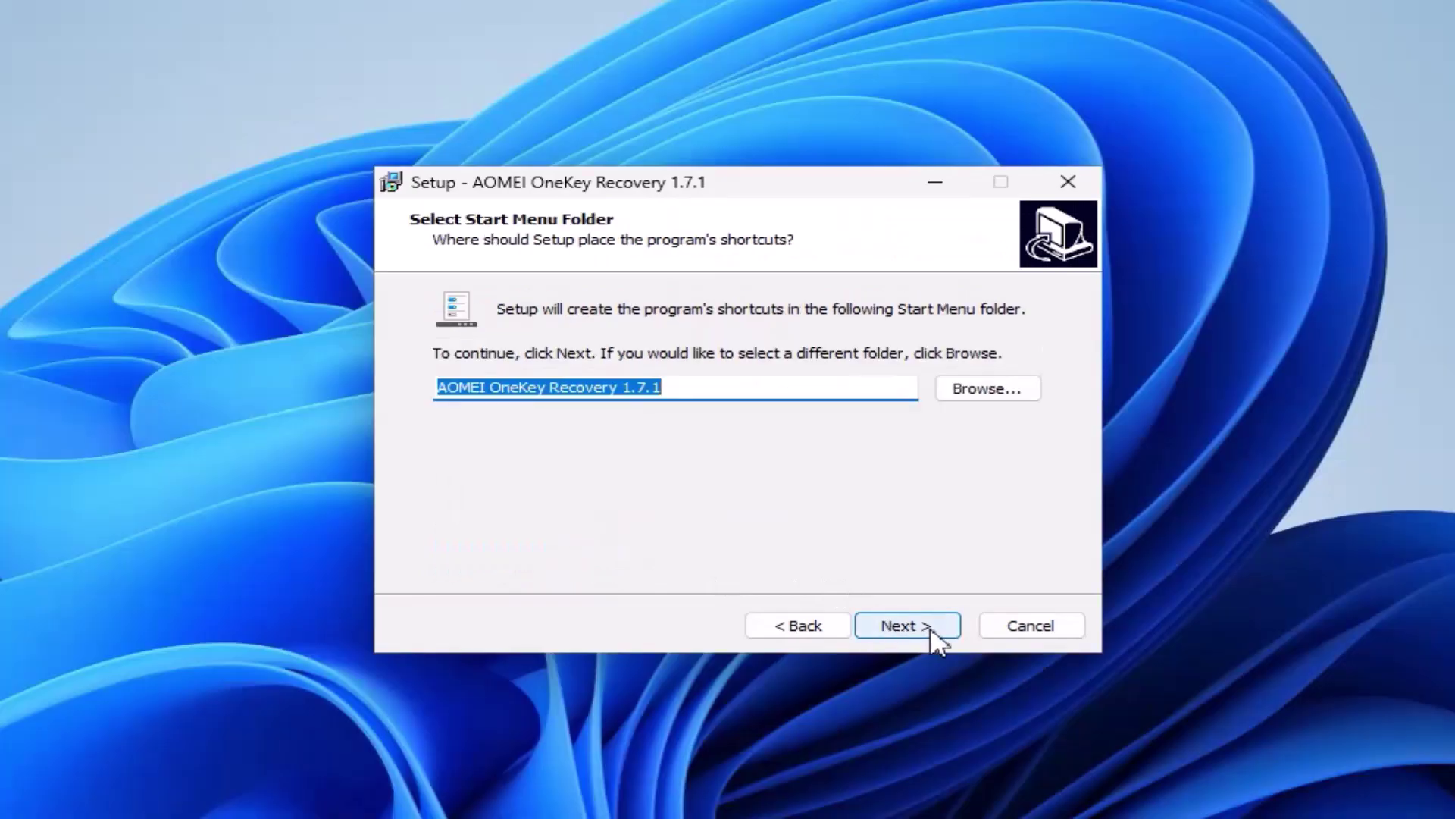
click(932, 635)
click(933, 637)
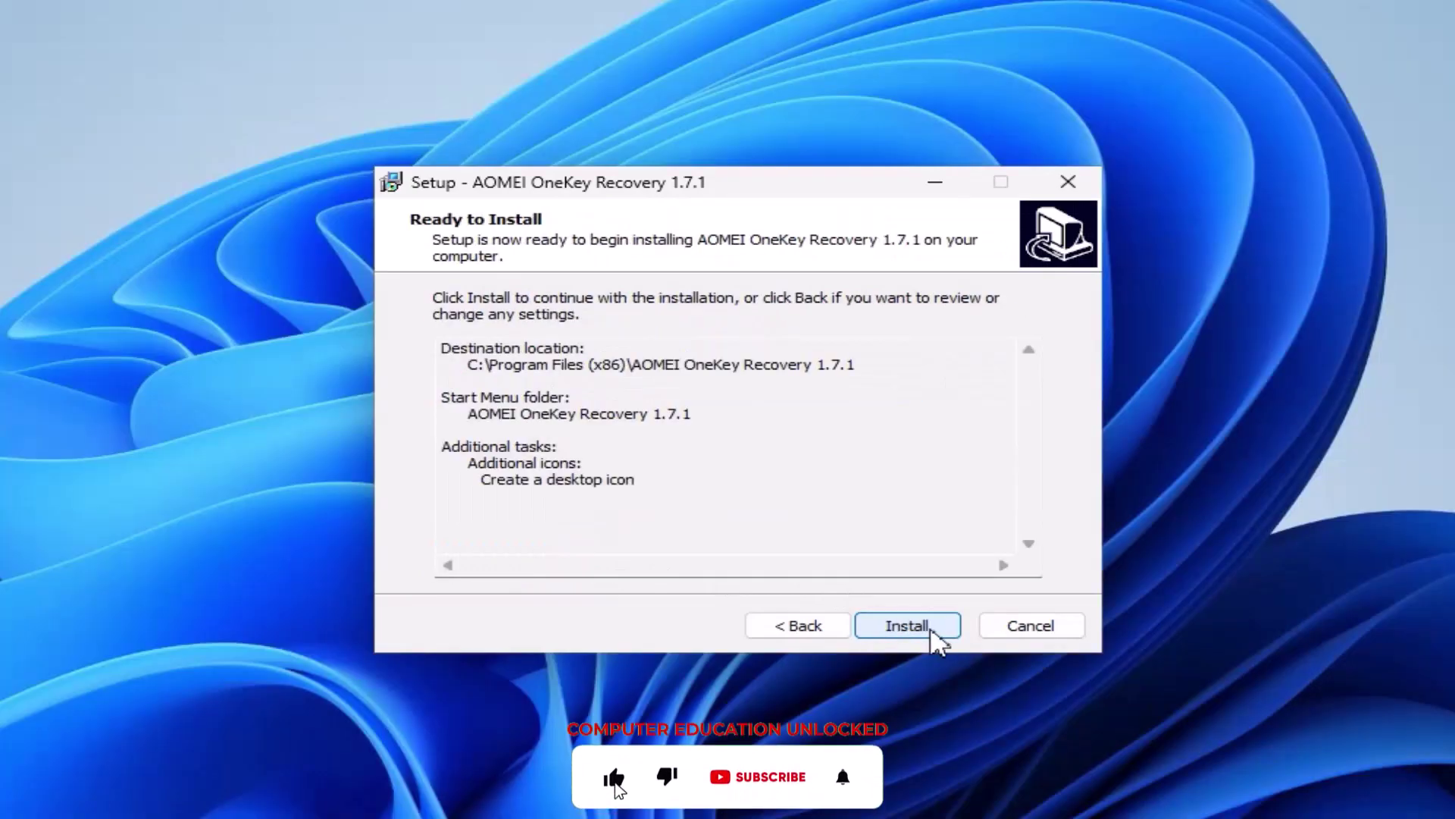
click(934, 639)
click(657, 413)
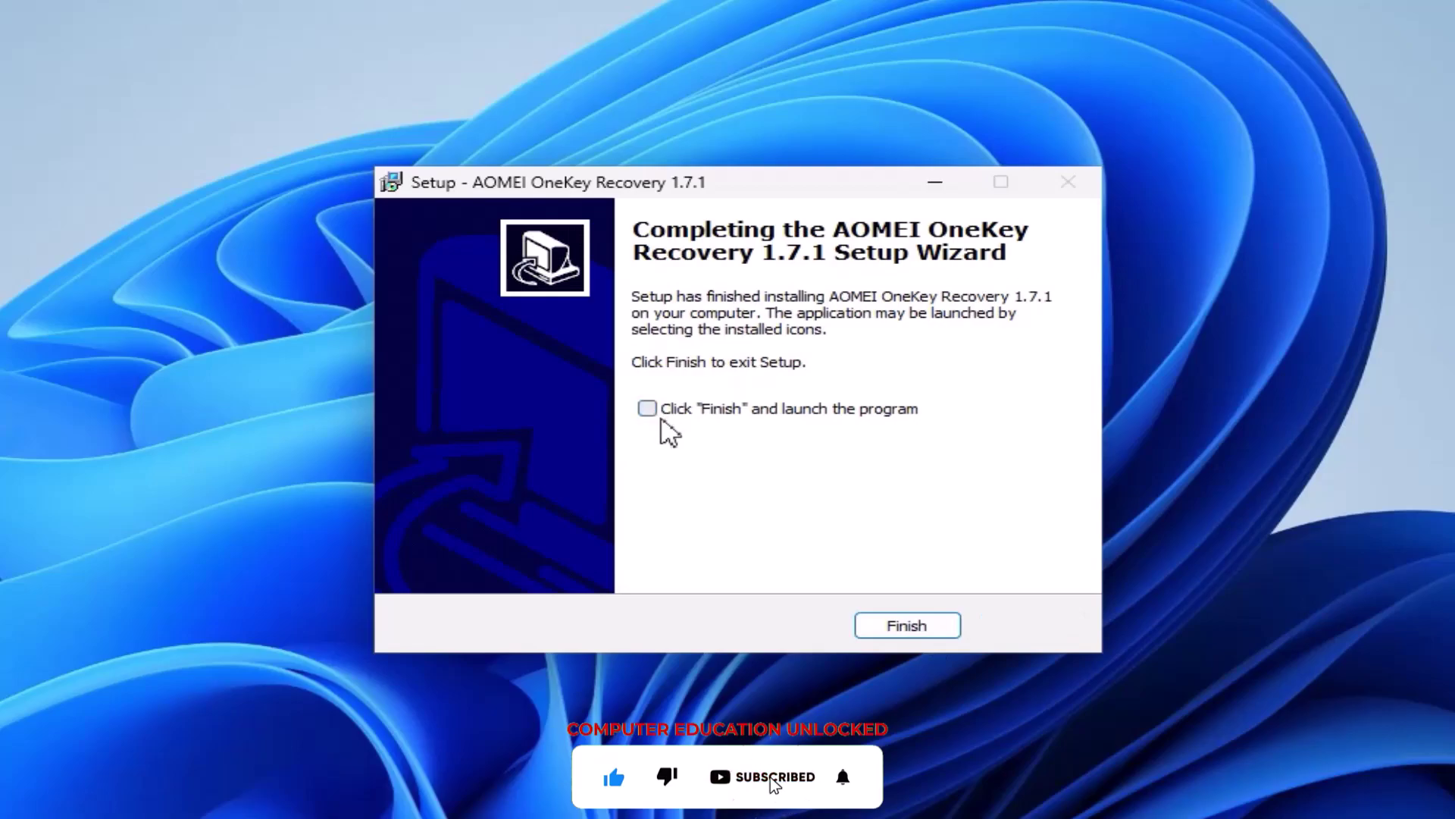
click(901, 638)
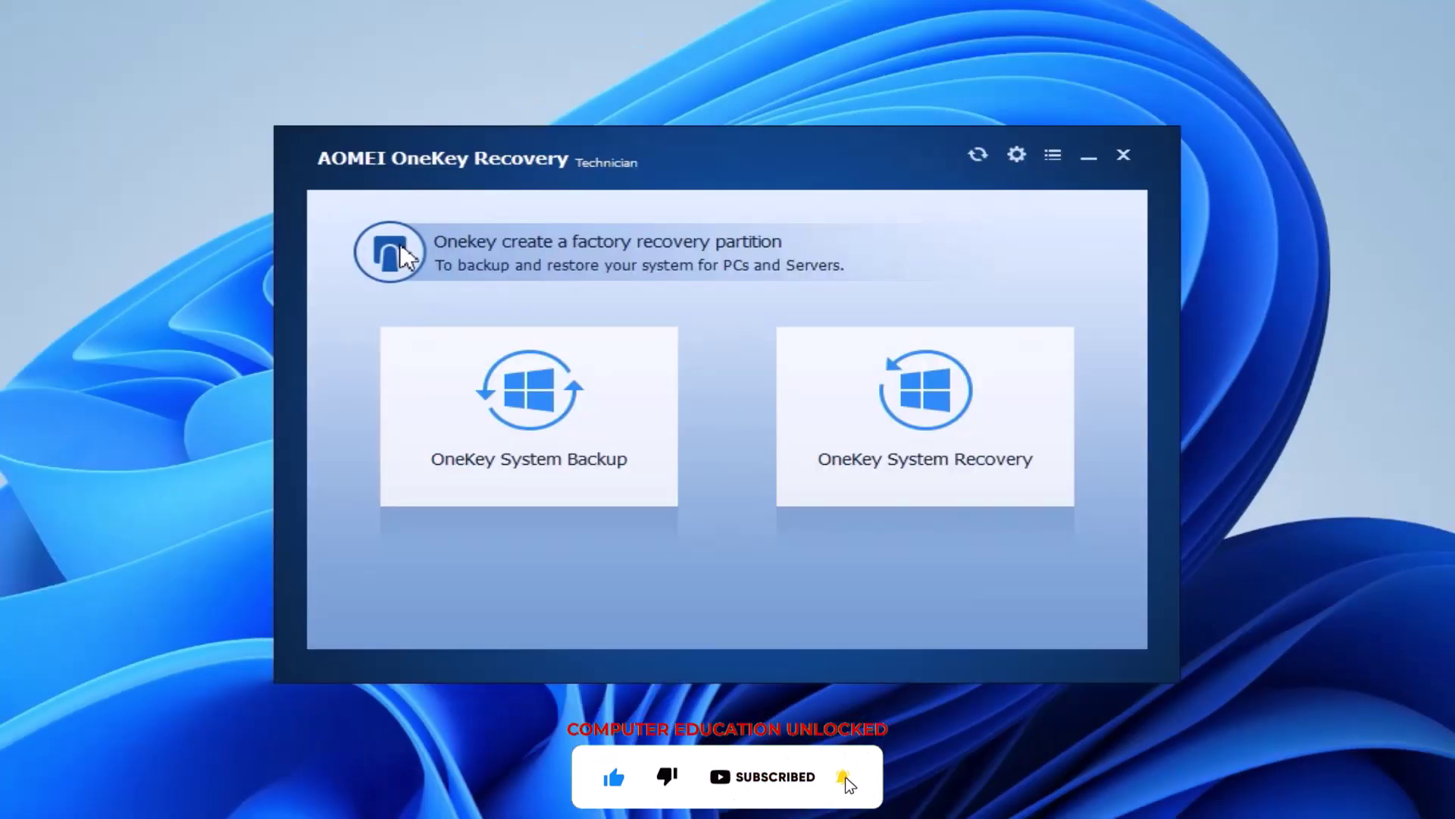
Step: Start OneKey System Backup and bring up its Backup Options
click(539, 438)
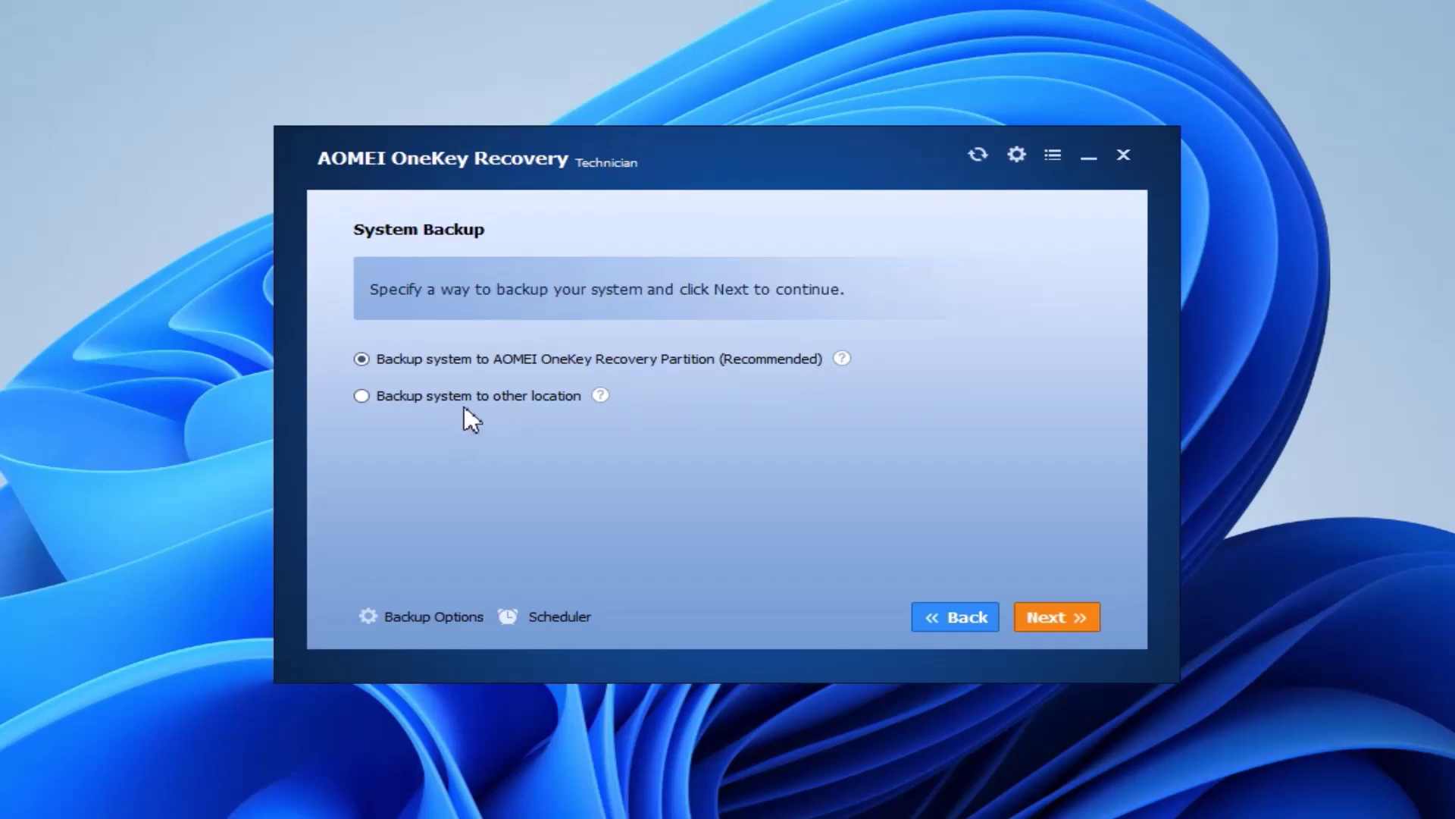
click(404, 617)
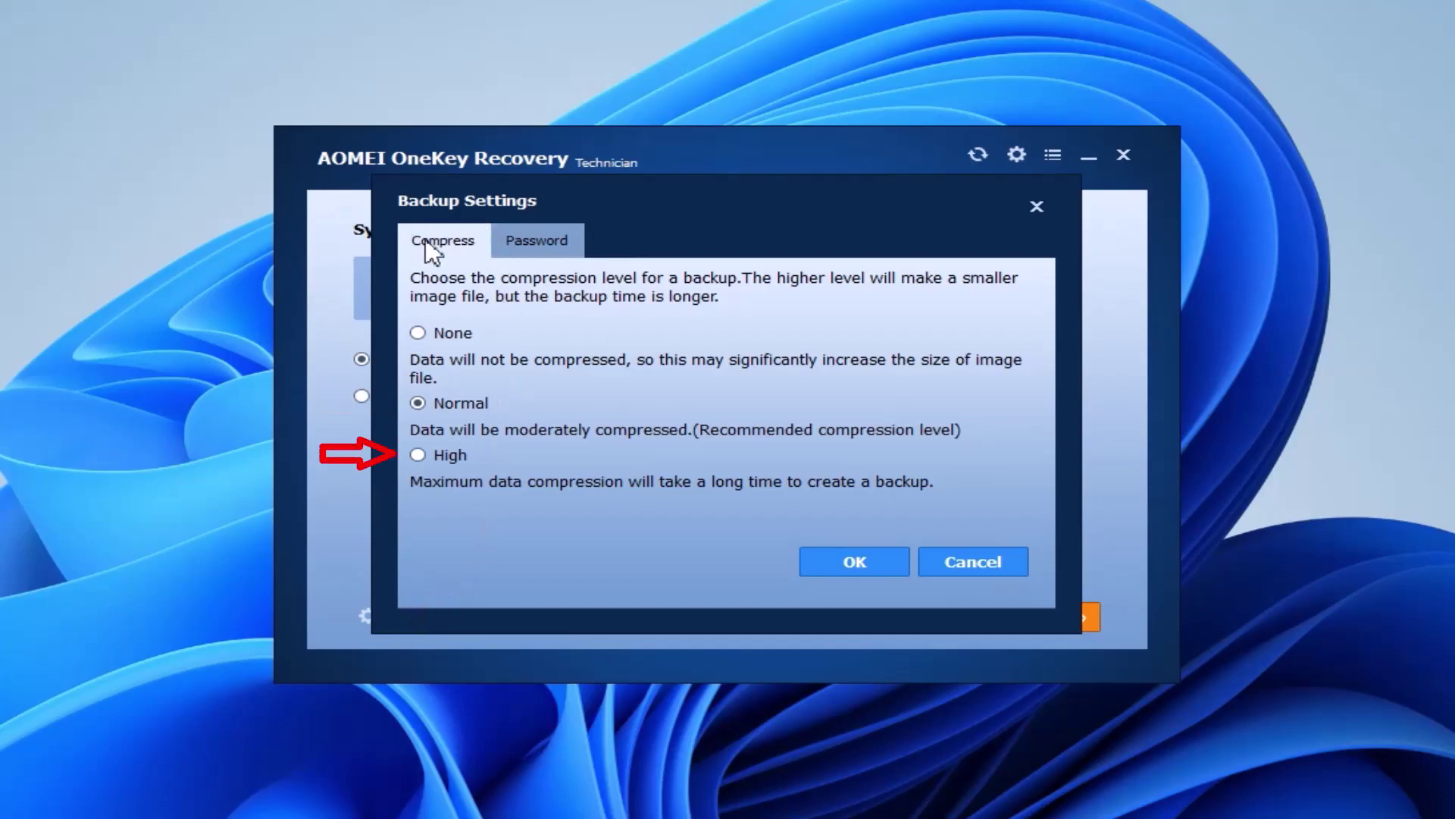
Step: Set High compression and enable password encryption for the backup, then save the settings
click(419, 456)
click(537, 241)
click(419, 295)
text(****)
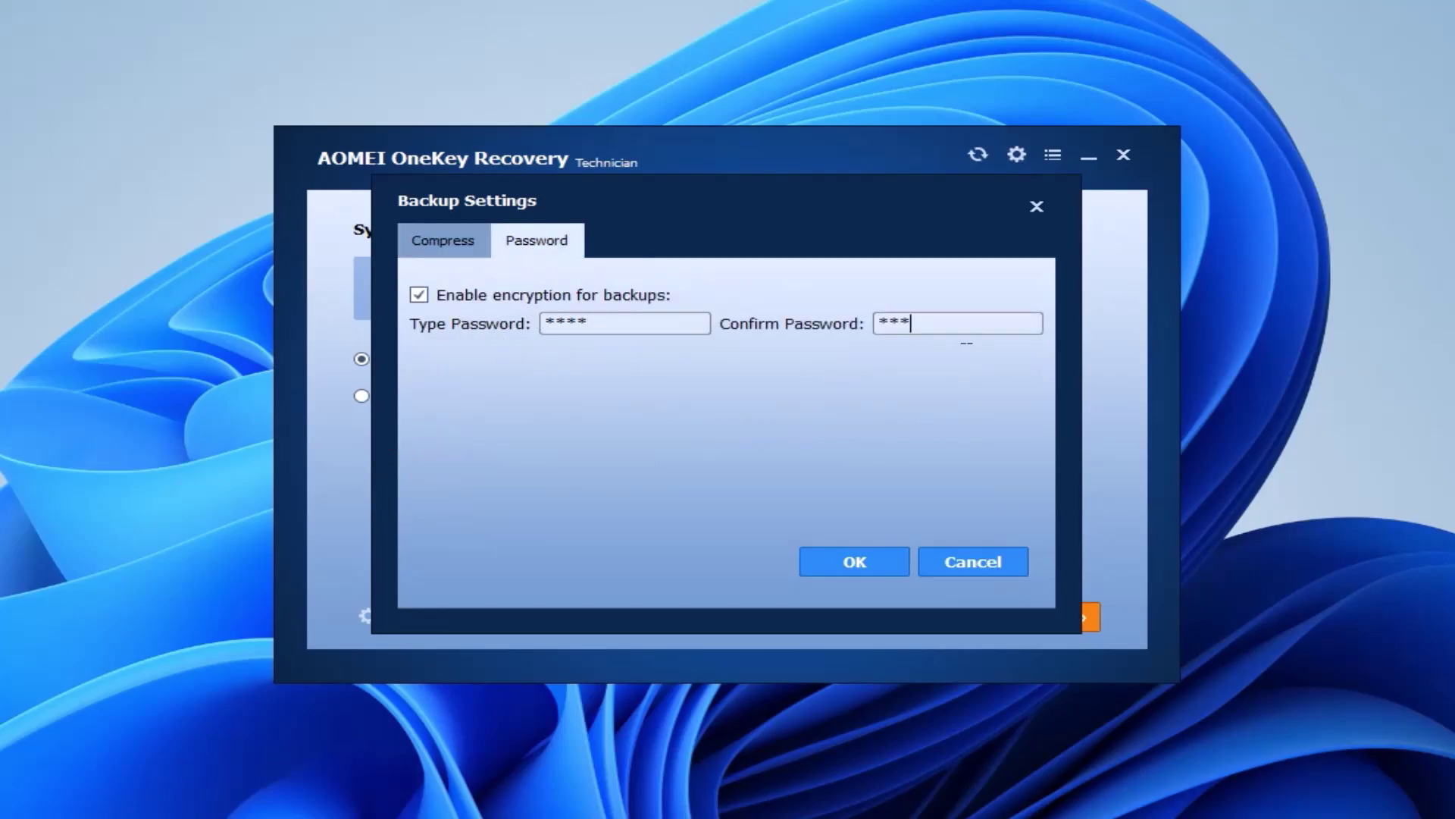
click(438, 245)
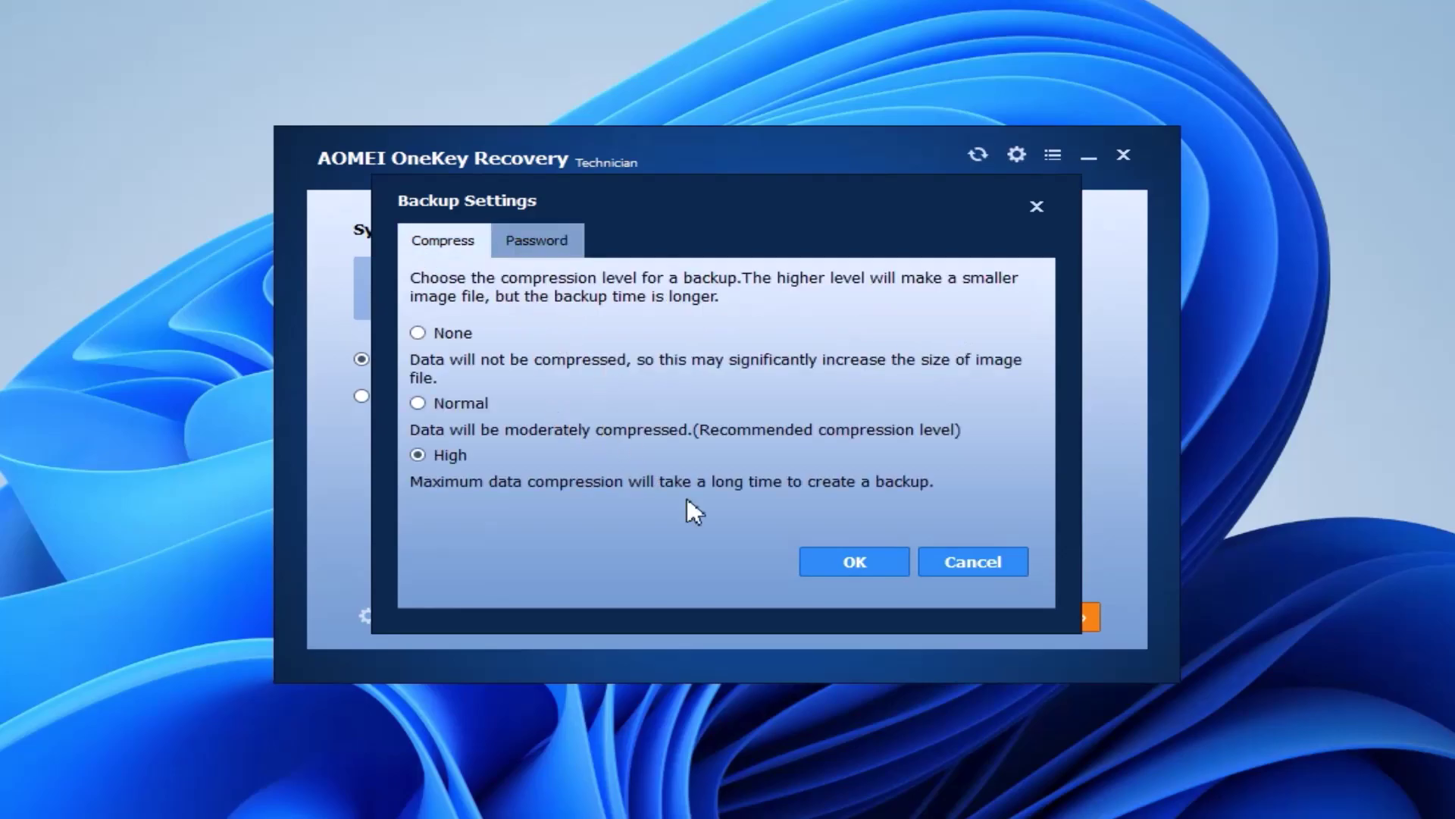
click(881, 574)
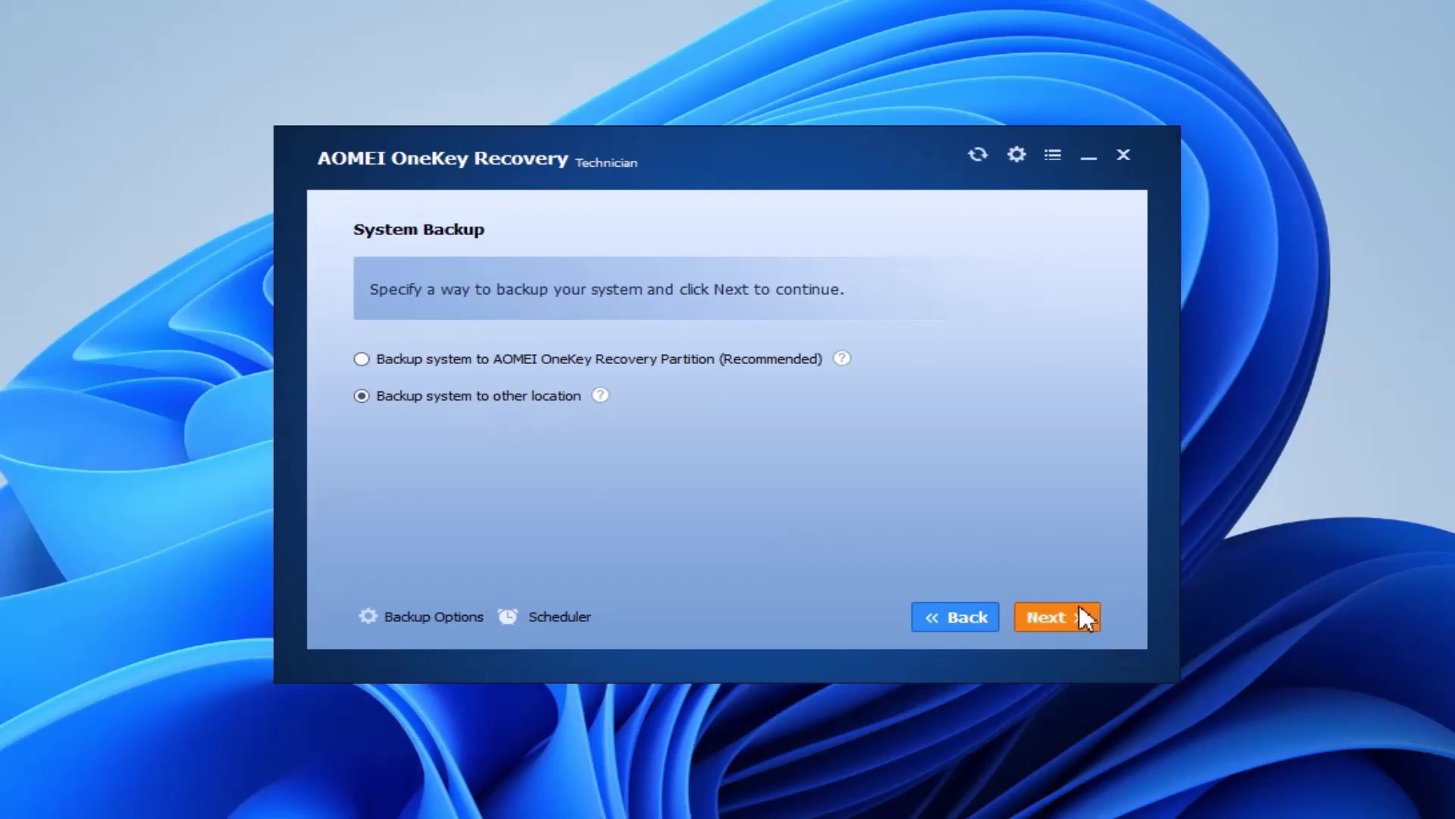
Step: Browse drives for another location, then back up to the OneKey Recovery Partition instead
click(1052, 611)
click(1062, 387)
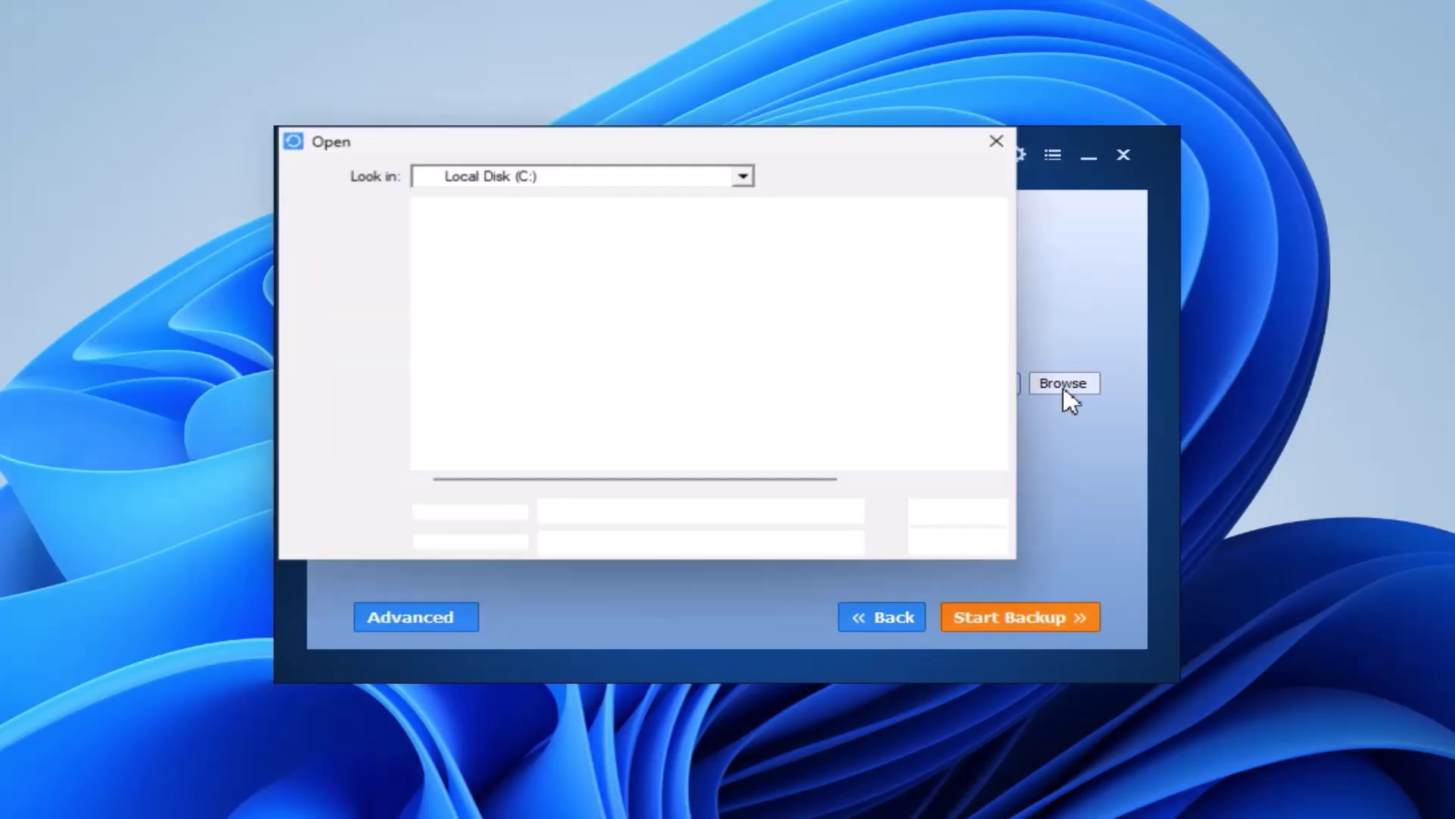
click(347, 409)
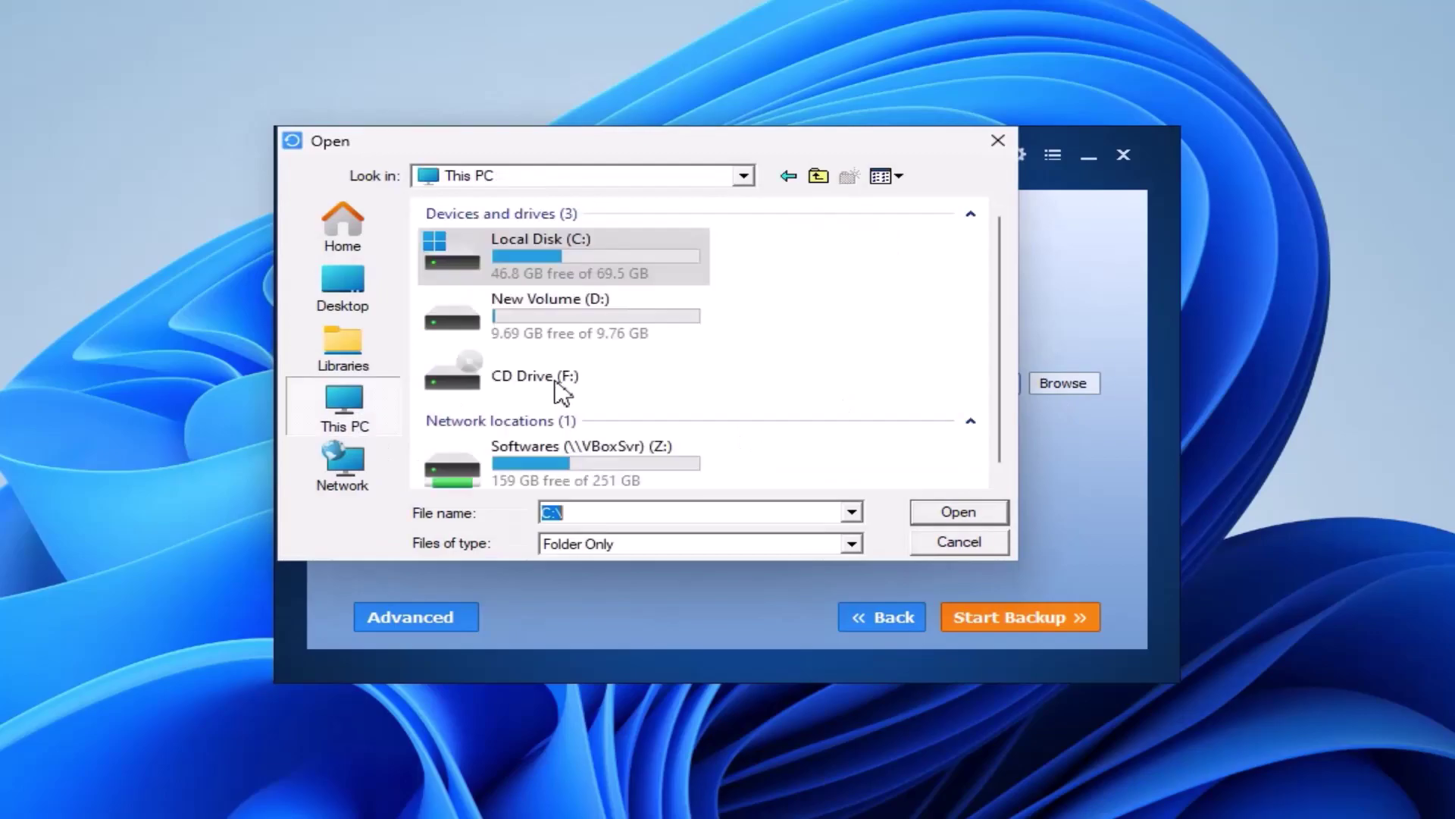
key(Escape)
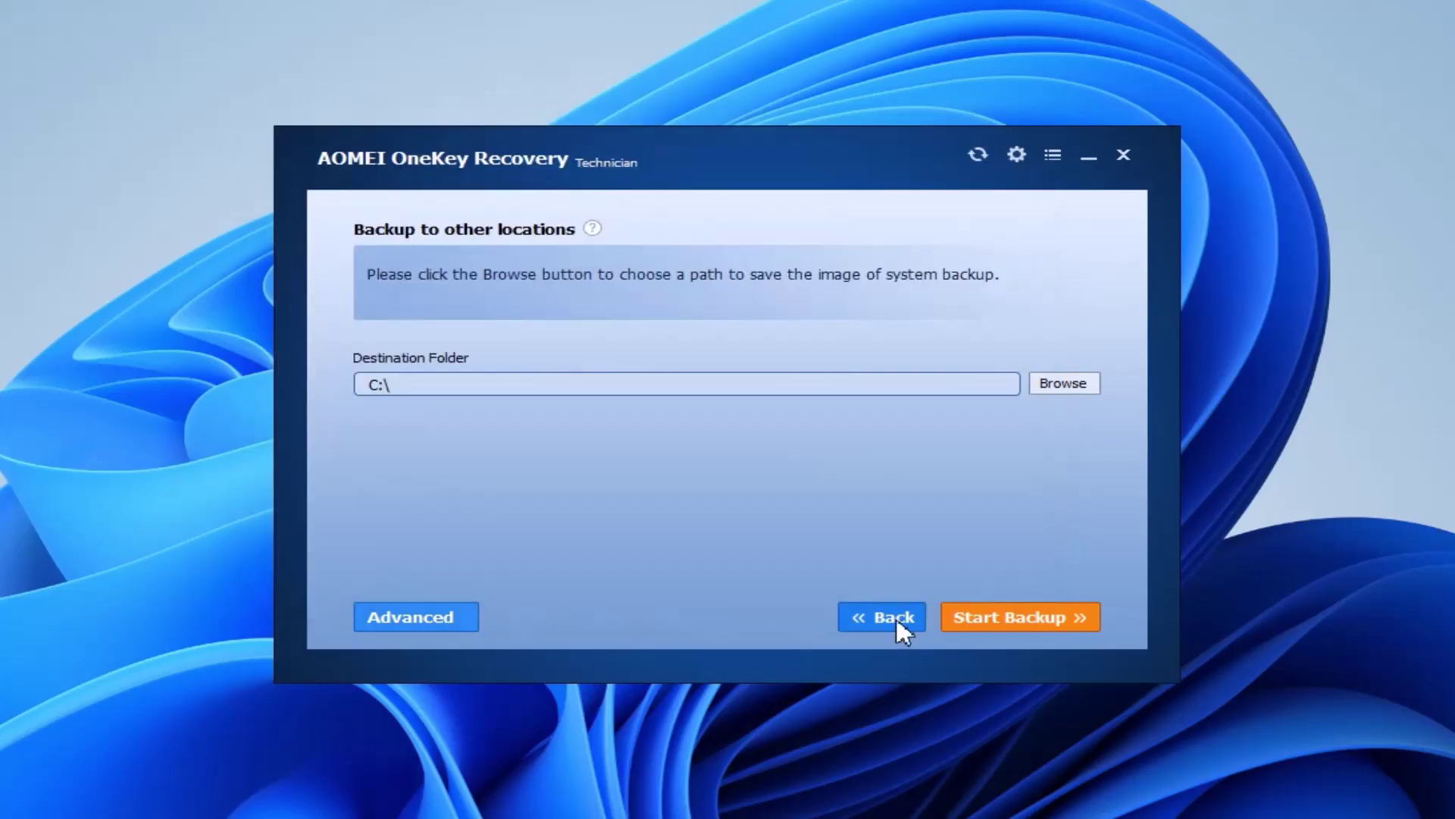
click(896, 623)
click(434, 361)
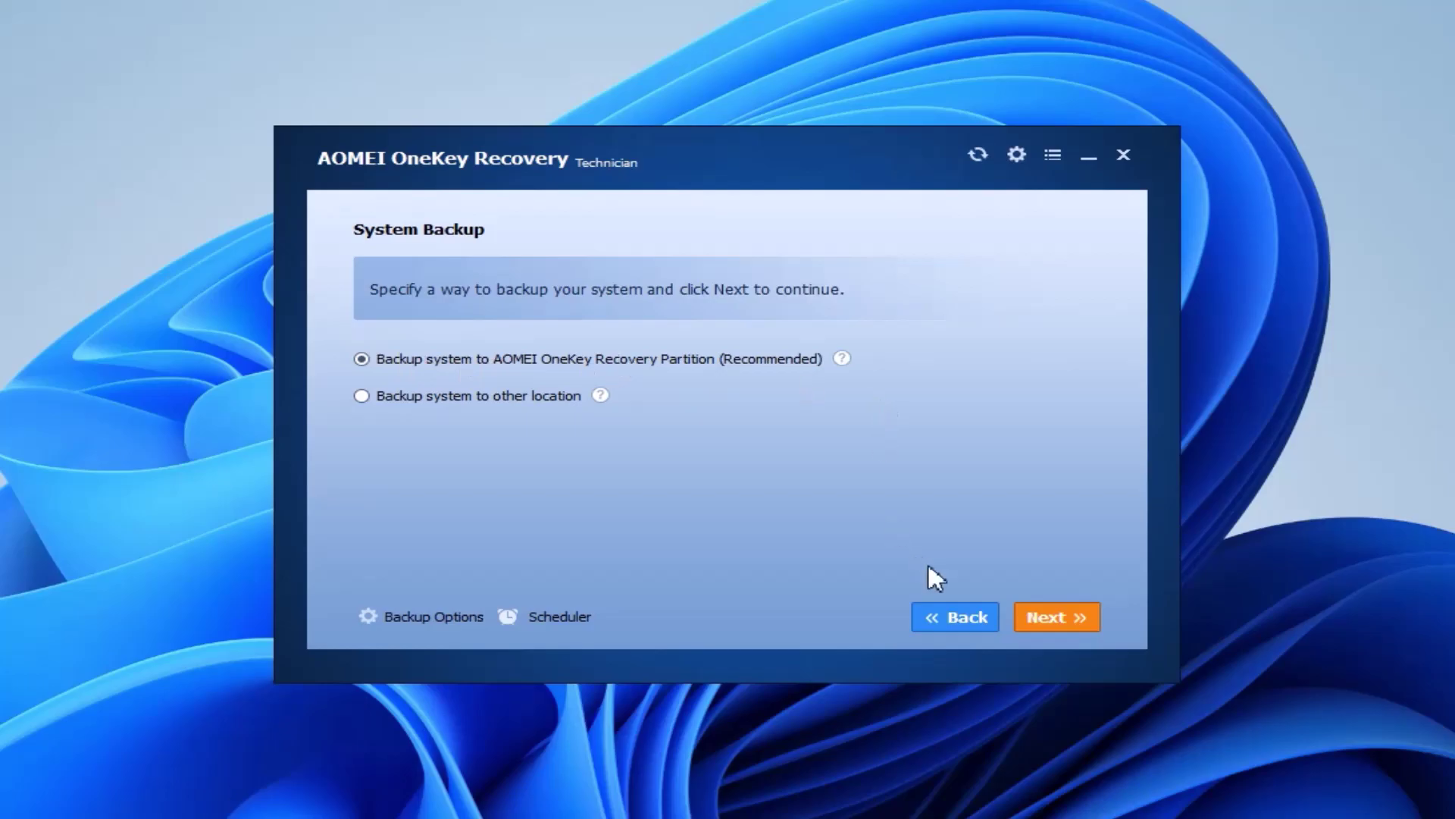
Step: Start backing up drive C to the recovery partition, agreeing to reboot into Windows PE
click(1057, 620)
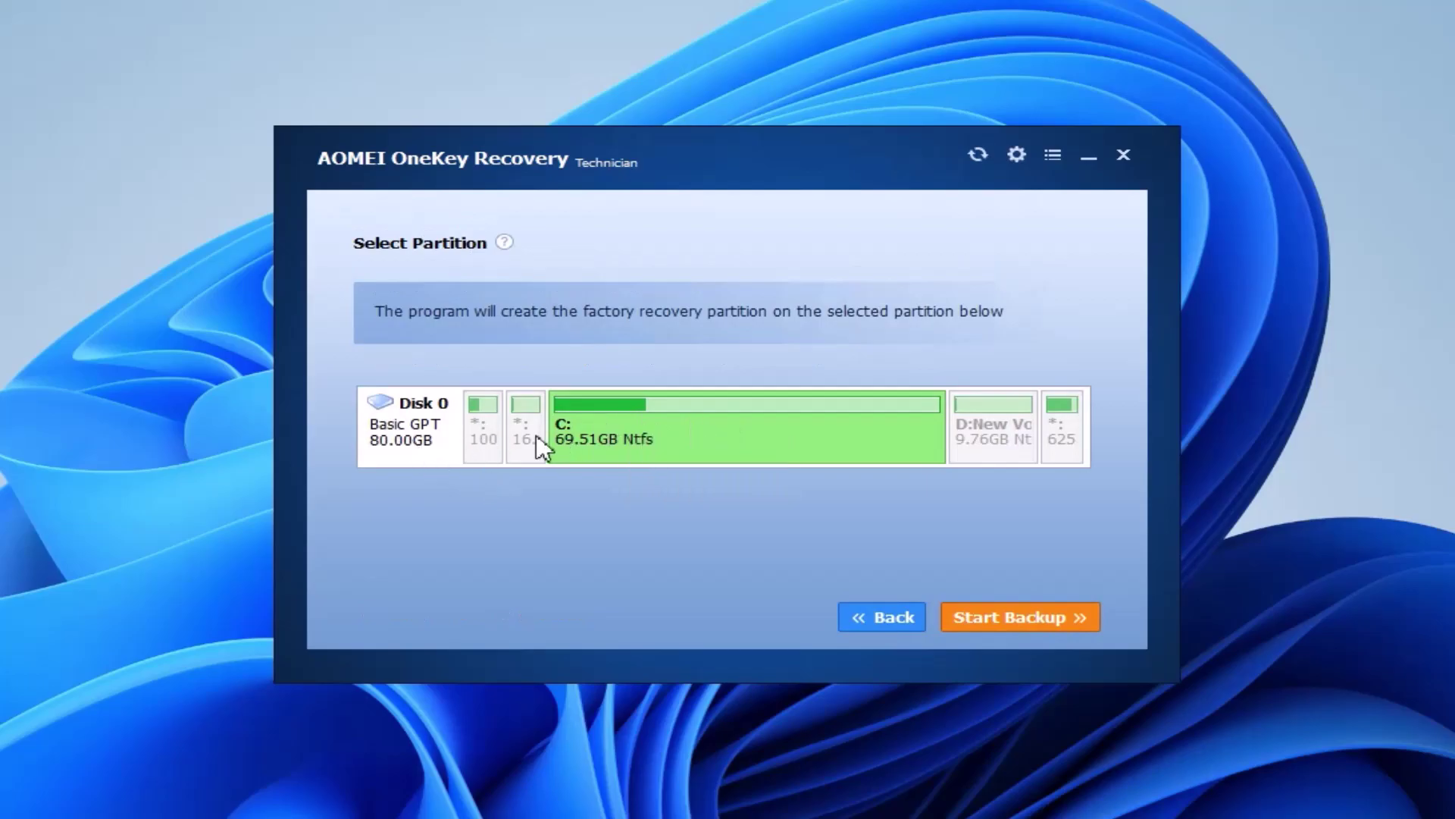
click(1012, 625)
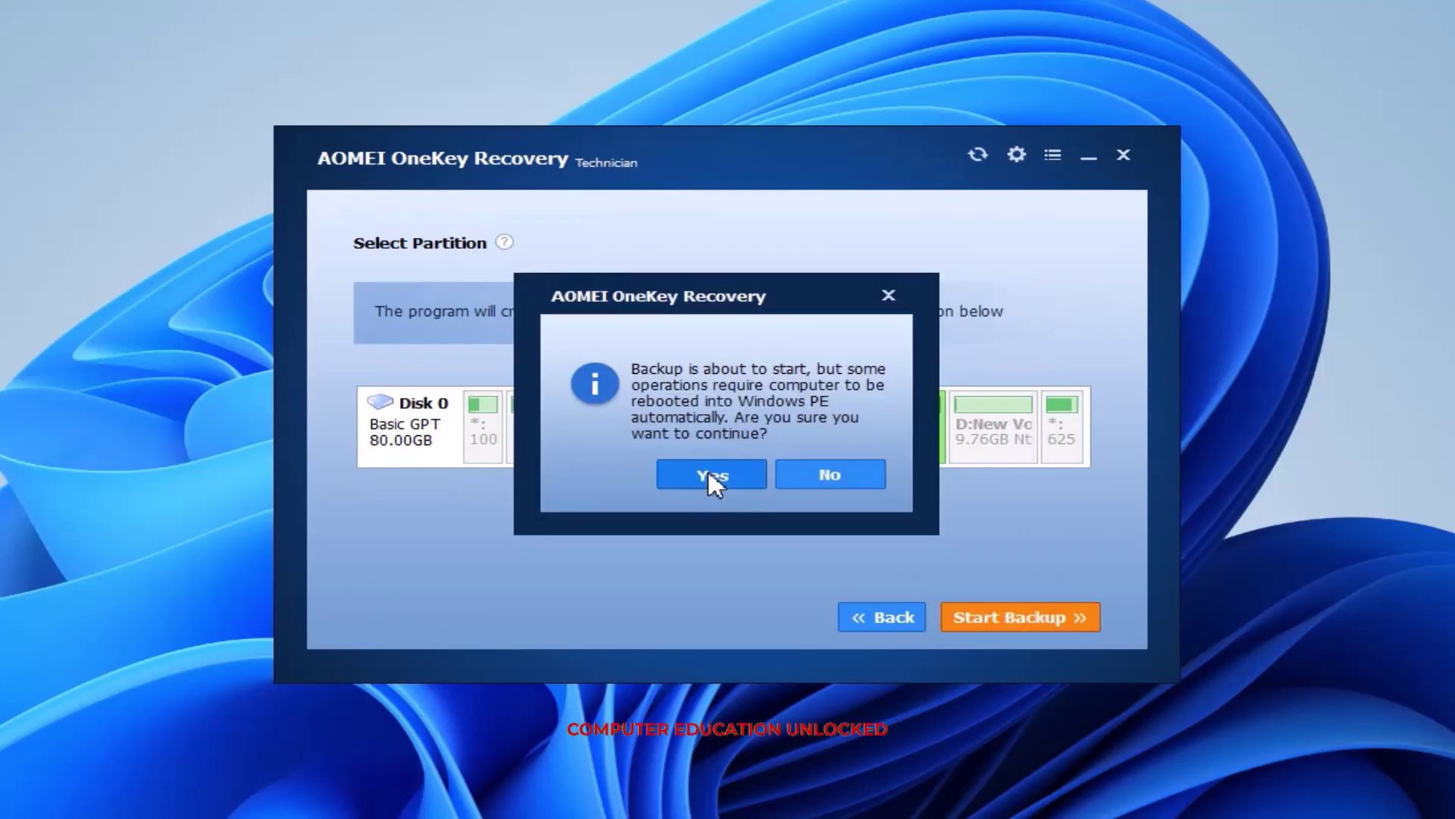
click(708, 474)
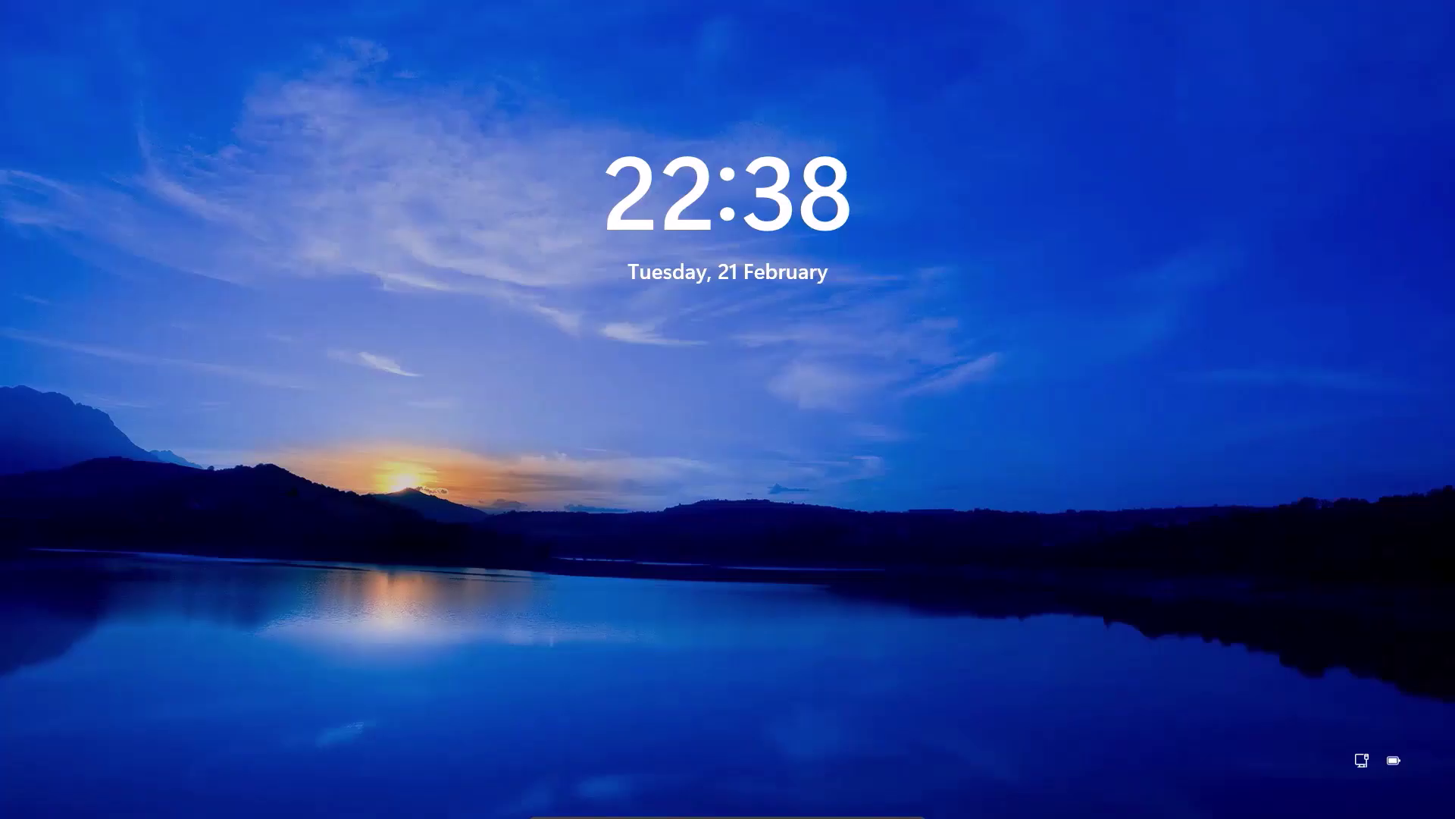
Step: Enter the account password at the lock screen to sign back into Windows
key(Return)
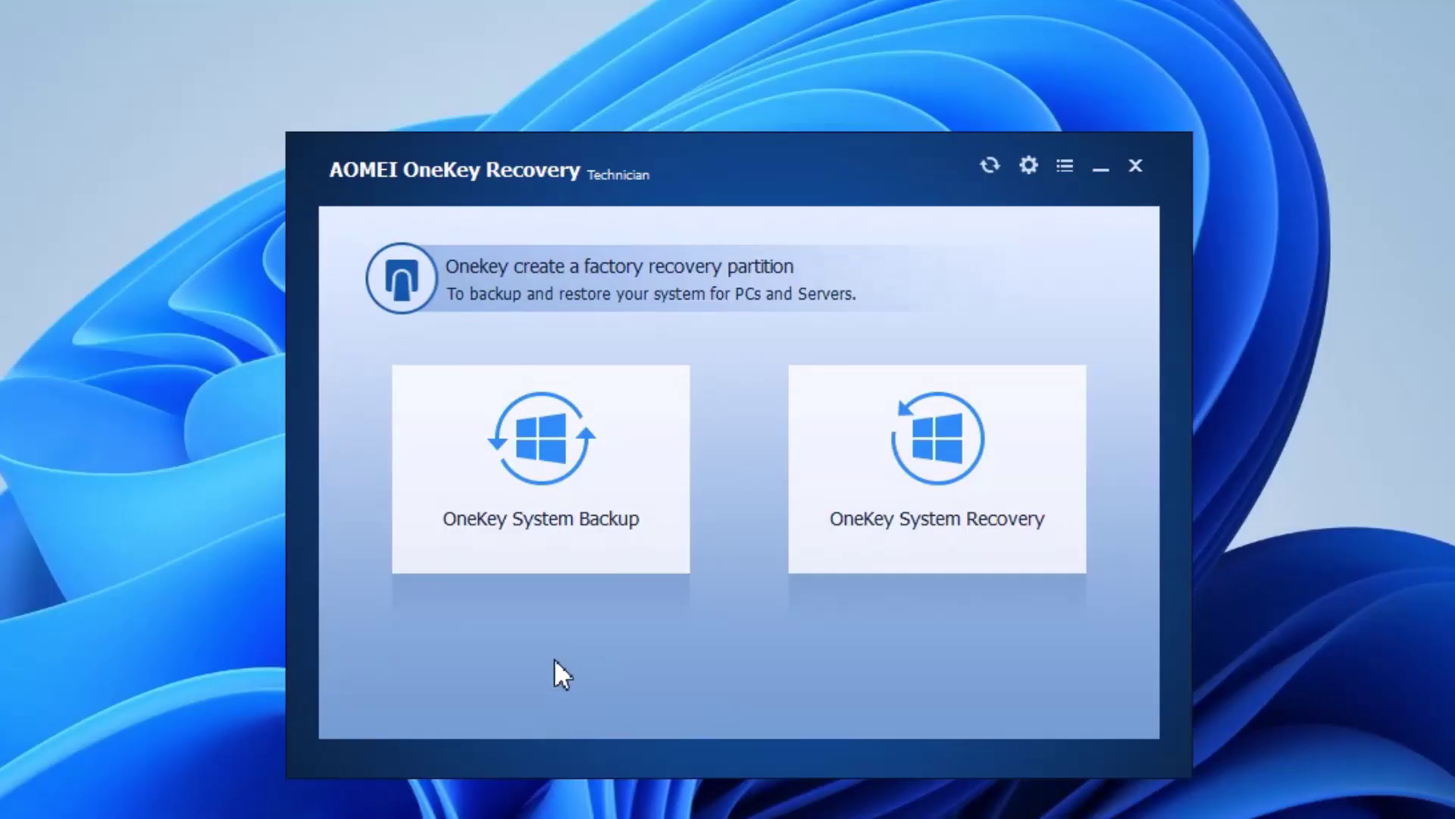
Step: Keep the boot menu and Windows Boot Manager entry enabled in the recovery boot settings
click(1027, 162)
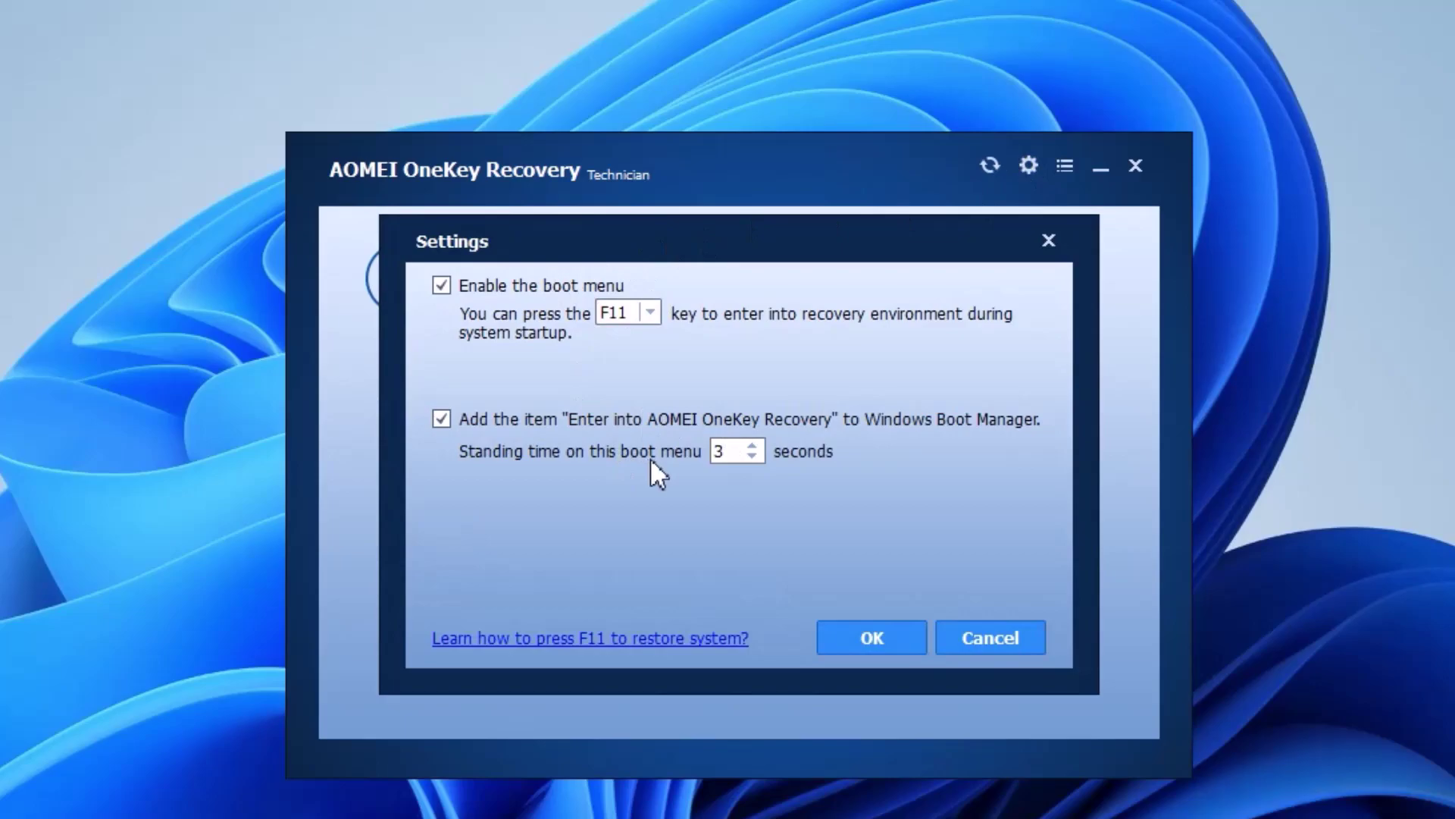
click(869, 636)
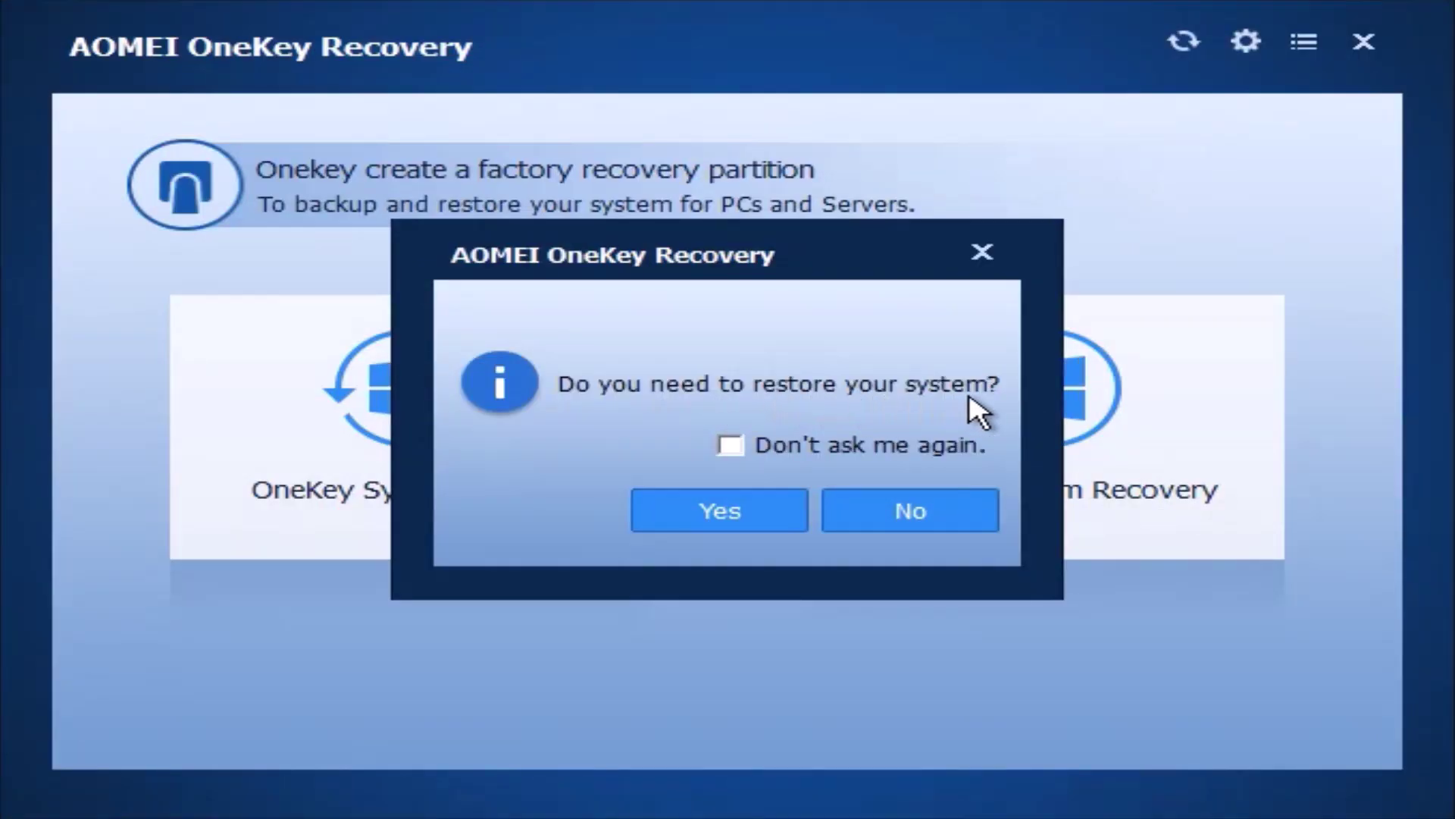
Step: Confirm the restore, enter the backup password, restore over drive C, and finish at 100%
click(708, 515)
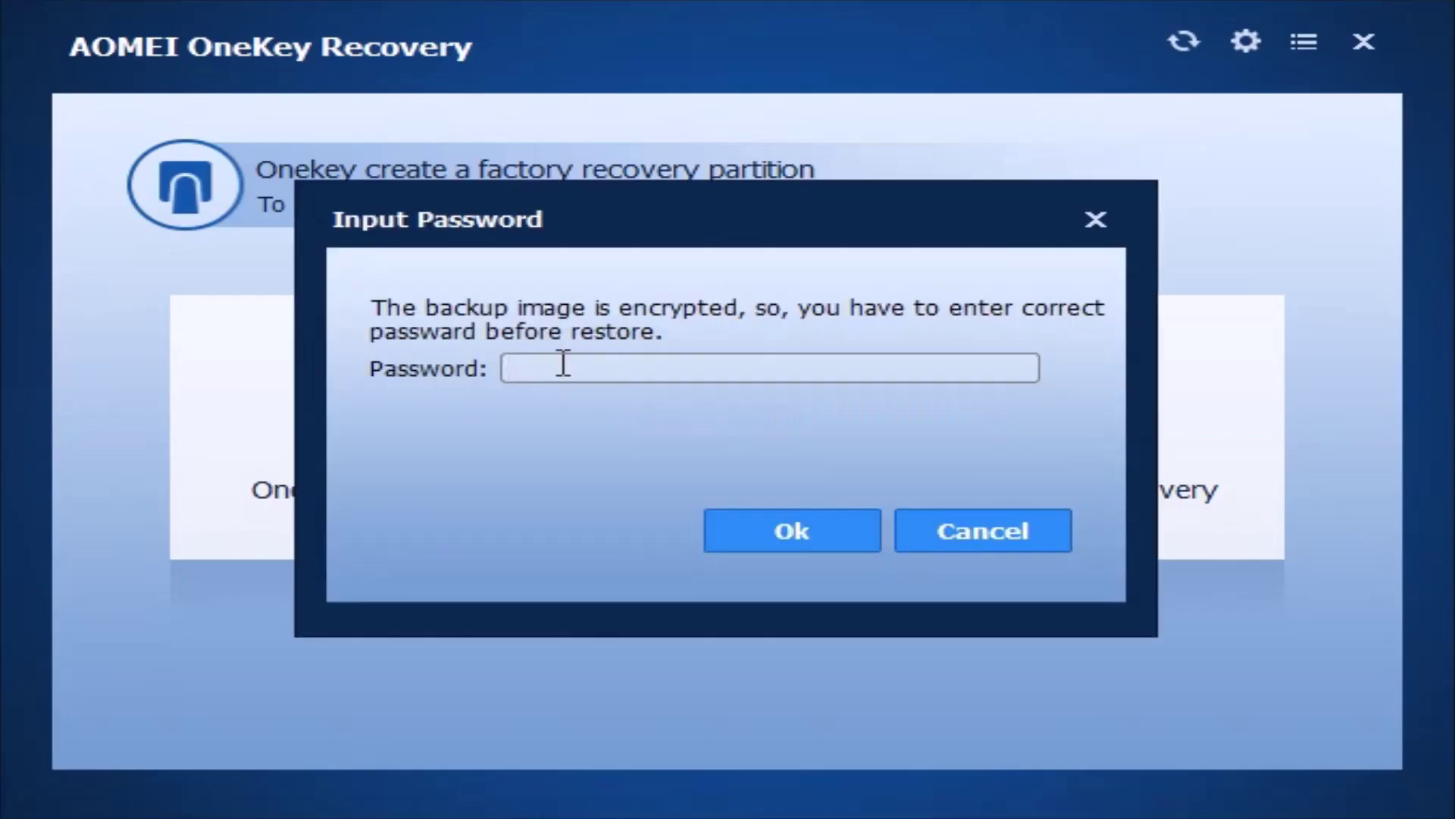
click(756, 535)
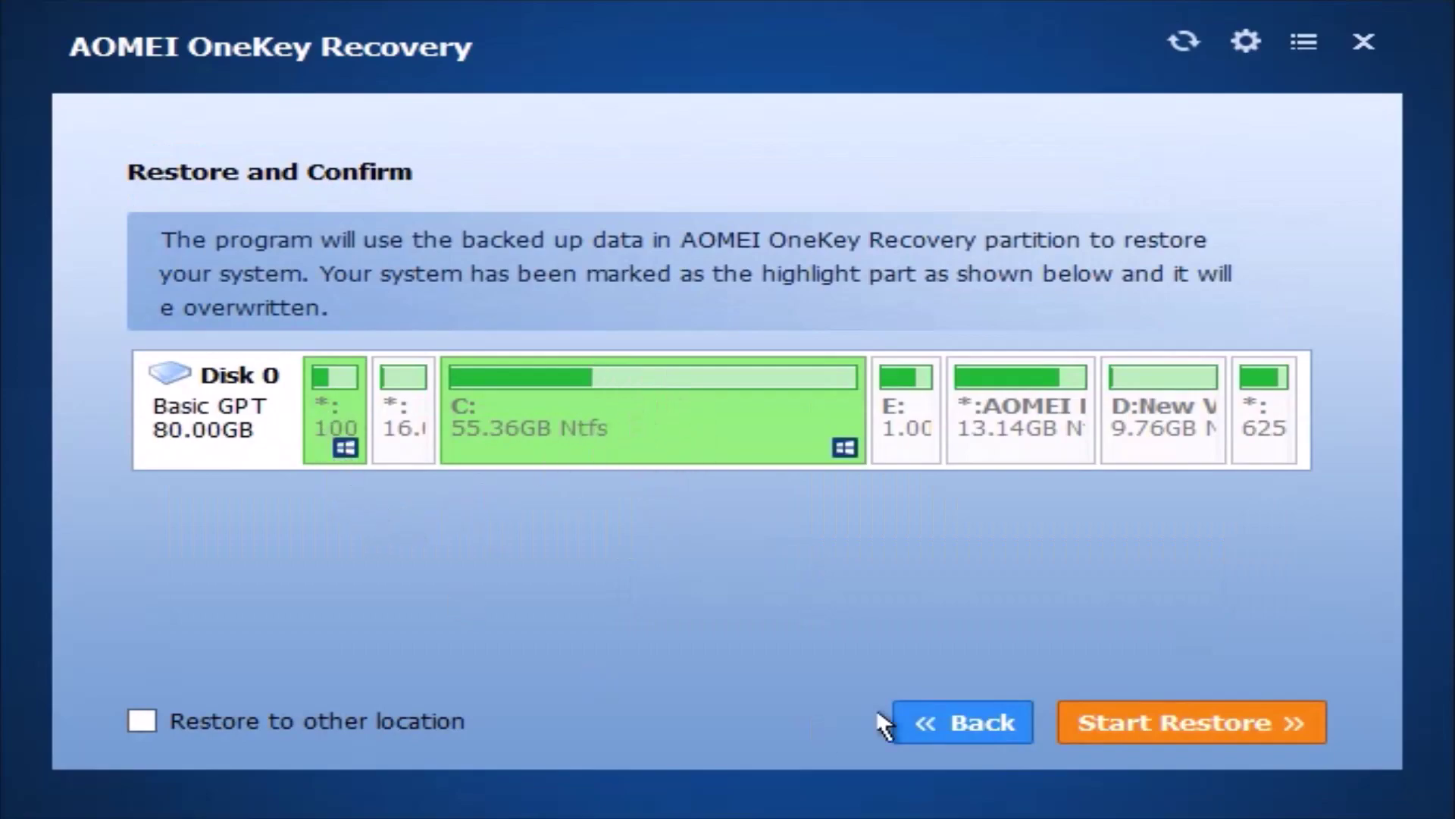
click(1179, 729)
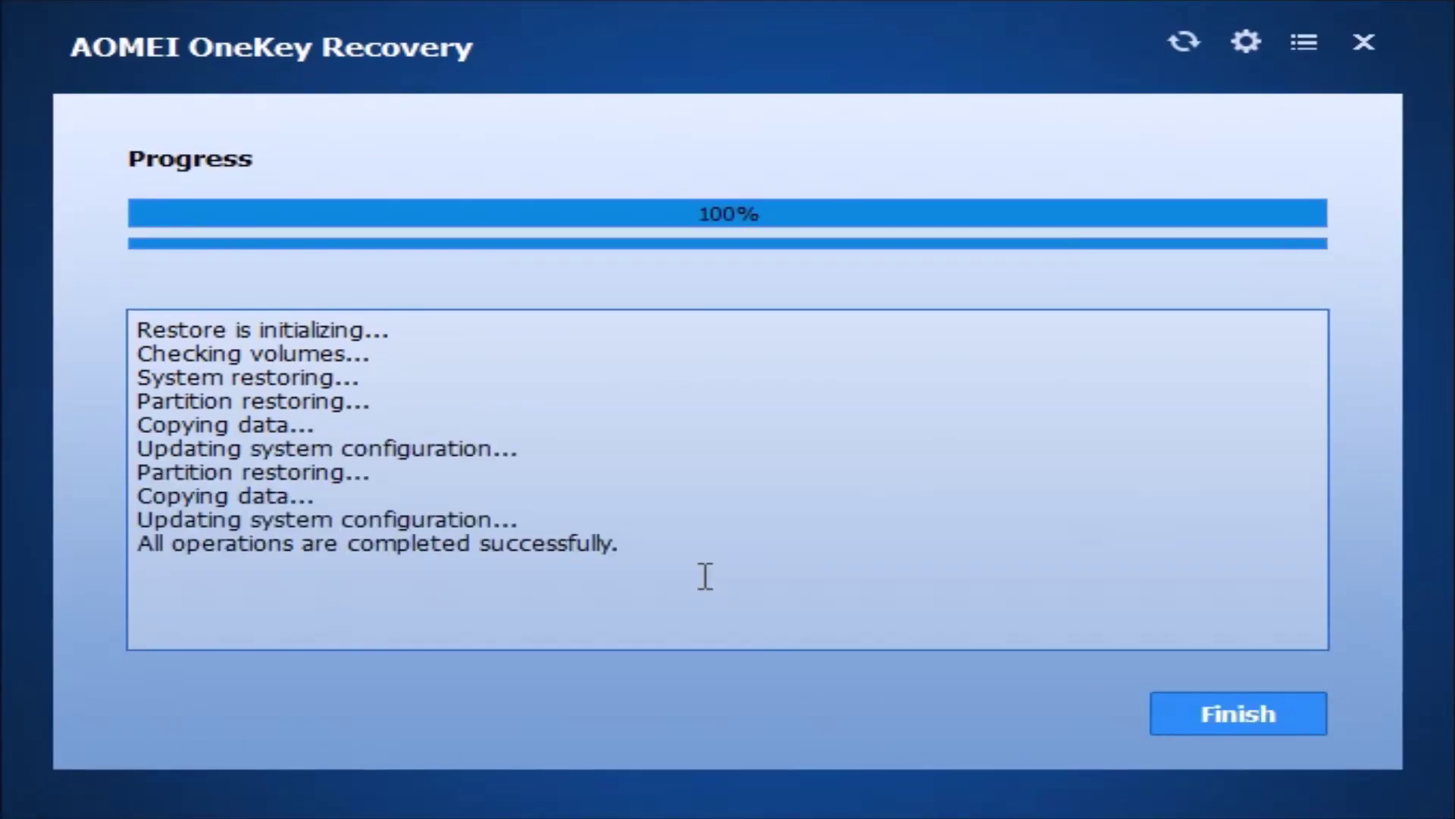
click(1239, 716)
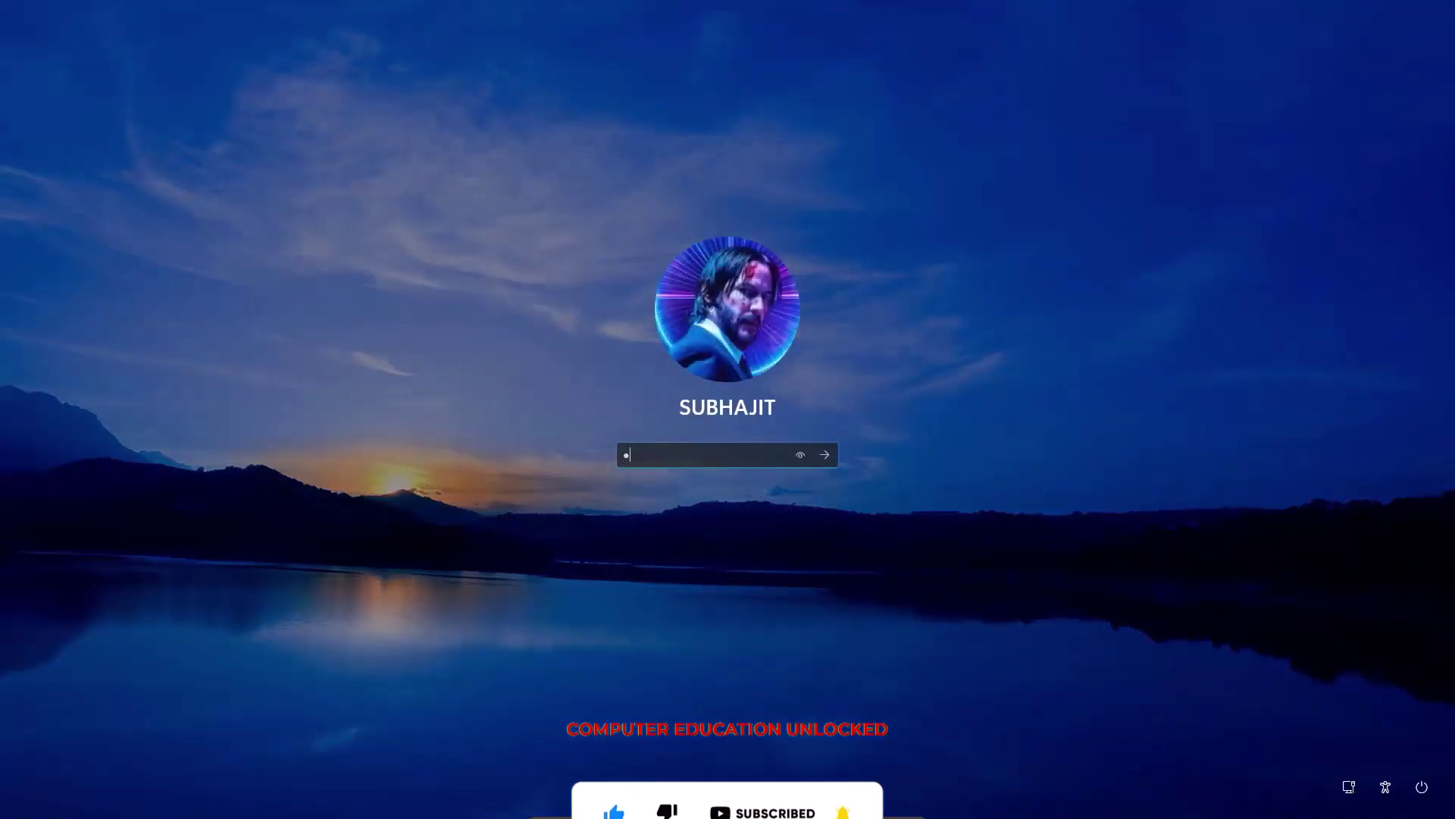
text(******)
Step: Submit the account password at the Windows 11 sign-in screen to reach the restored desktop
key(Return)
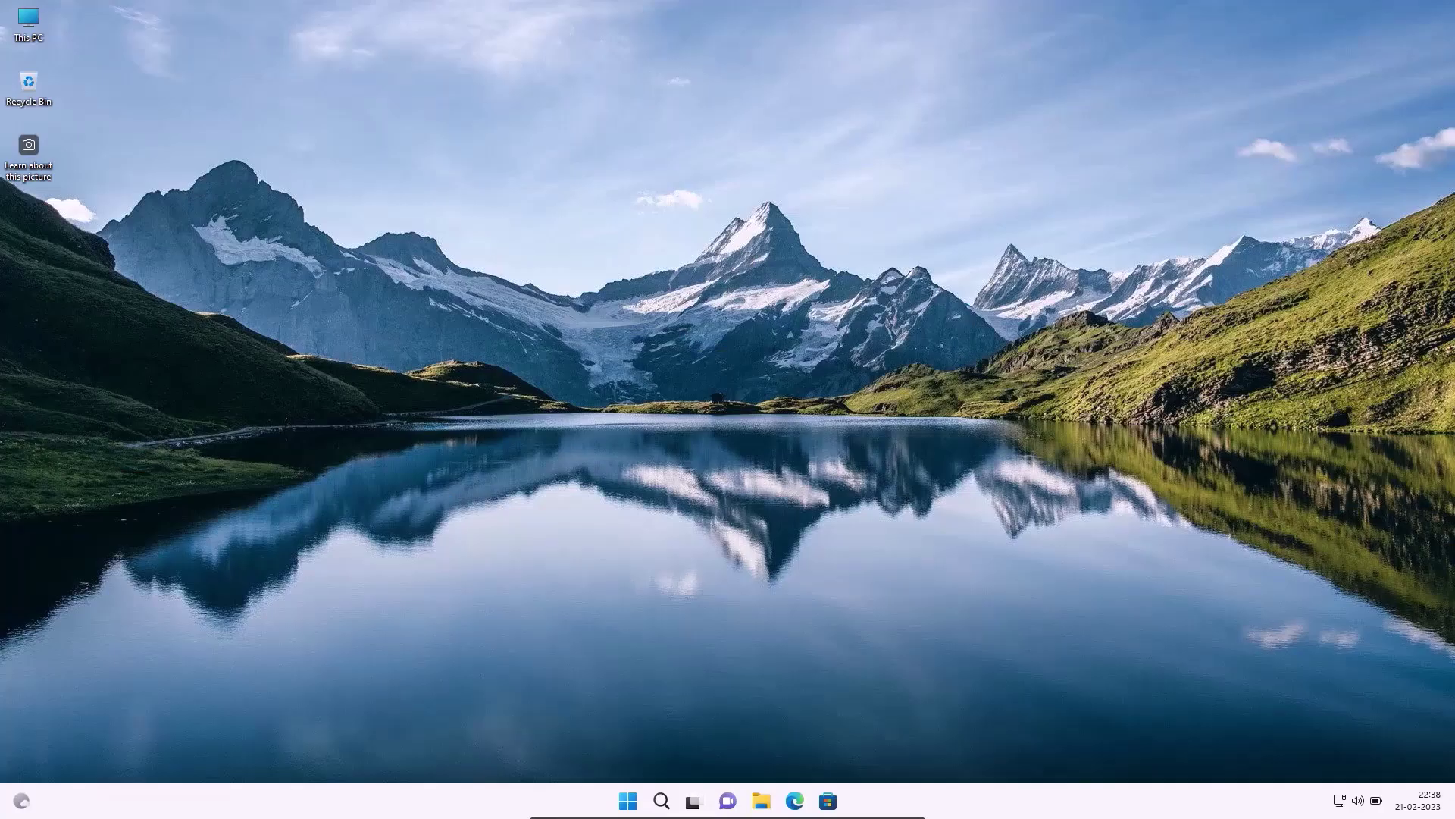